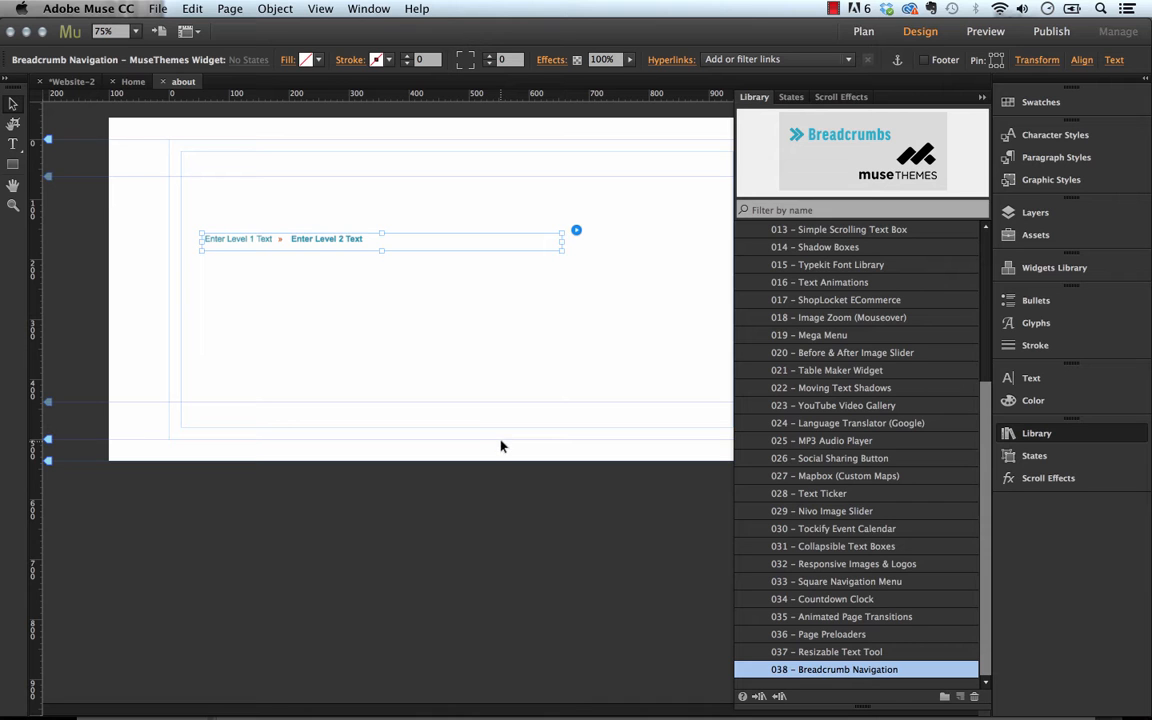
Step: Switch to Firefox to examine the breadcrumb trail on the Home Depot Cooking Appliances page, and return to Adobe Muse
{"action": "left_click", "coordinate": [270, 697]}
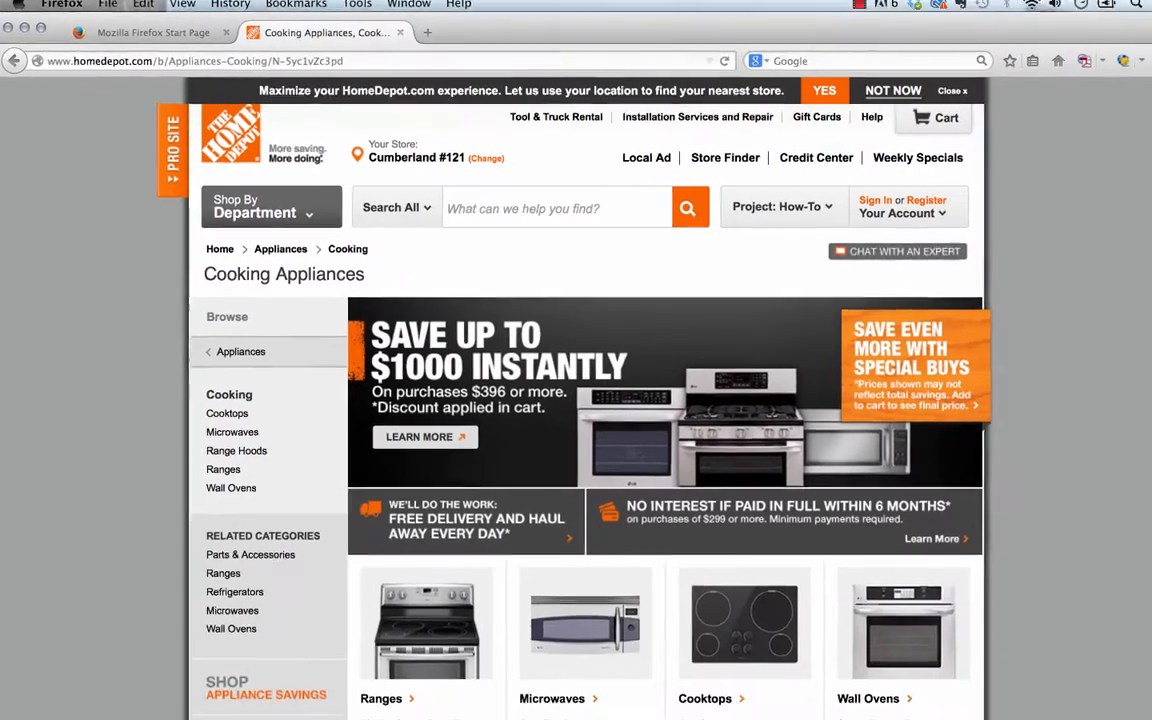
{"action": "mouse_move", "coordinate": [419, 692]}
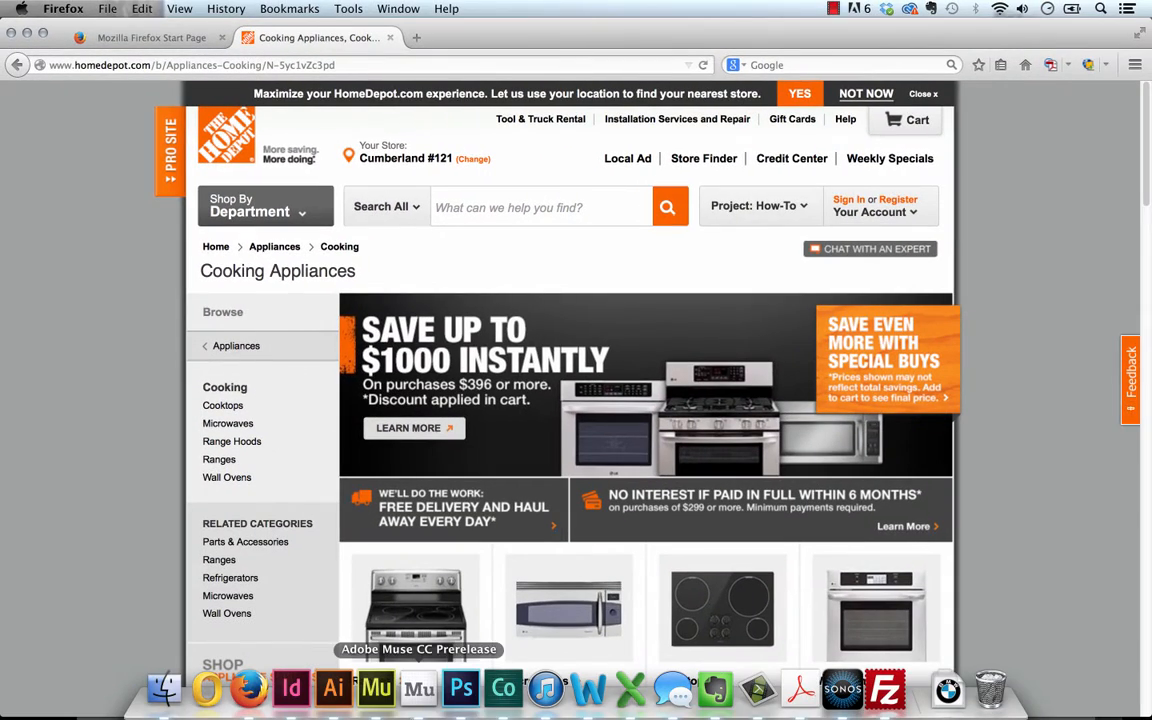
{"action": "left_click", "coordinate": [376, 688]}
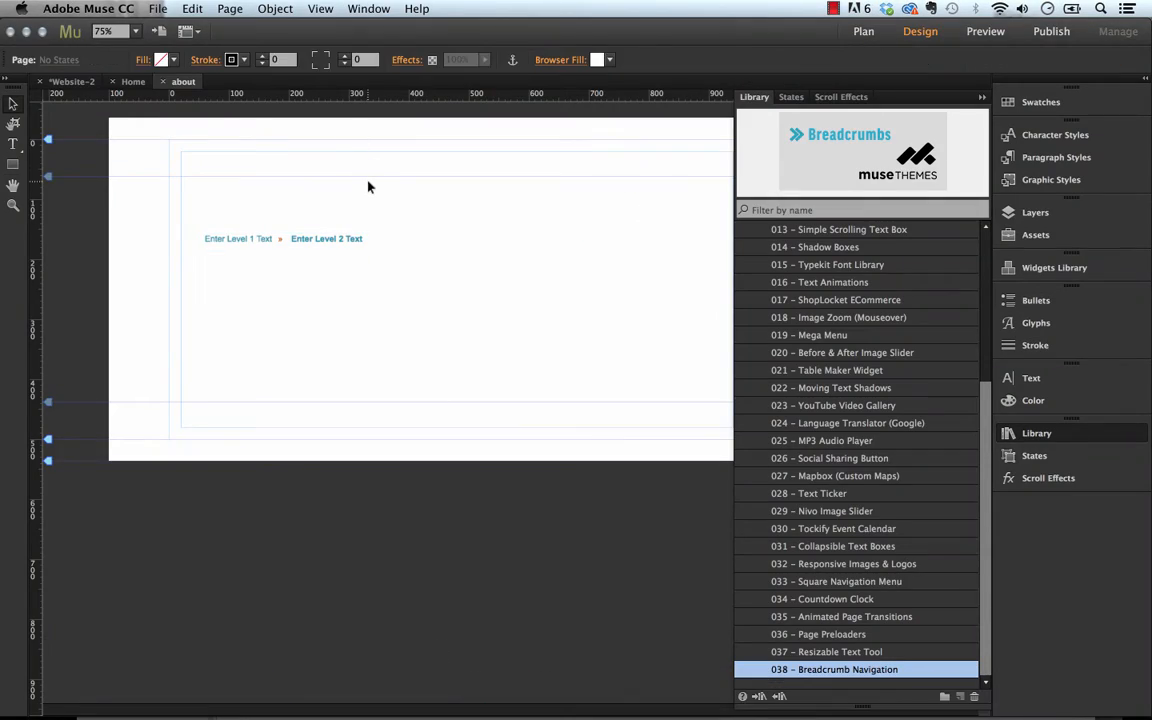
Step: Delete the existing breadcrumb widget and place a new 038 – Breadcrumb Navigation widget at the about page's upper-left content margin
{"action": "key", "text": "Delete"}
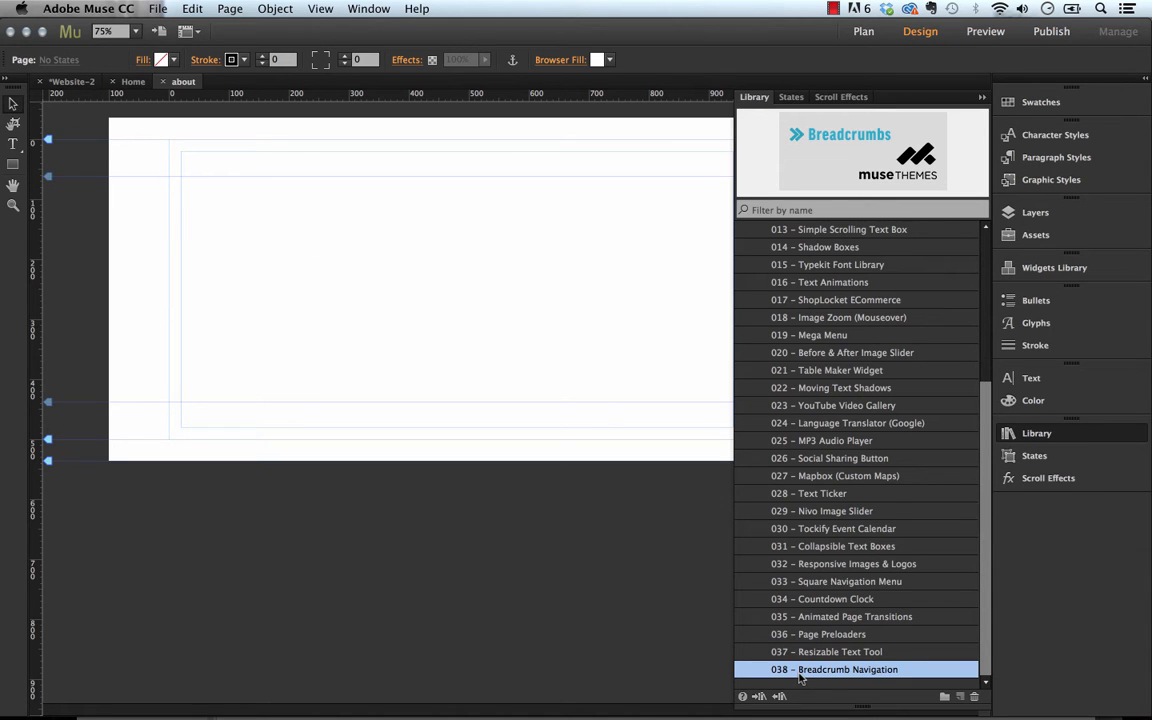
{"action": "left_click_drag", "start_coordinate": [800, 670], "coordinate": [183, 190]}
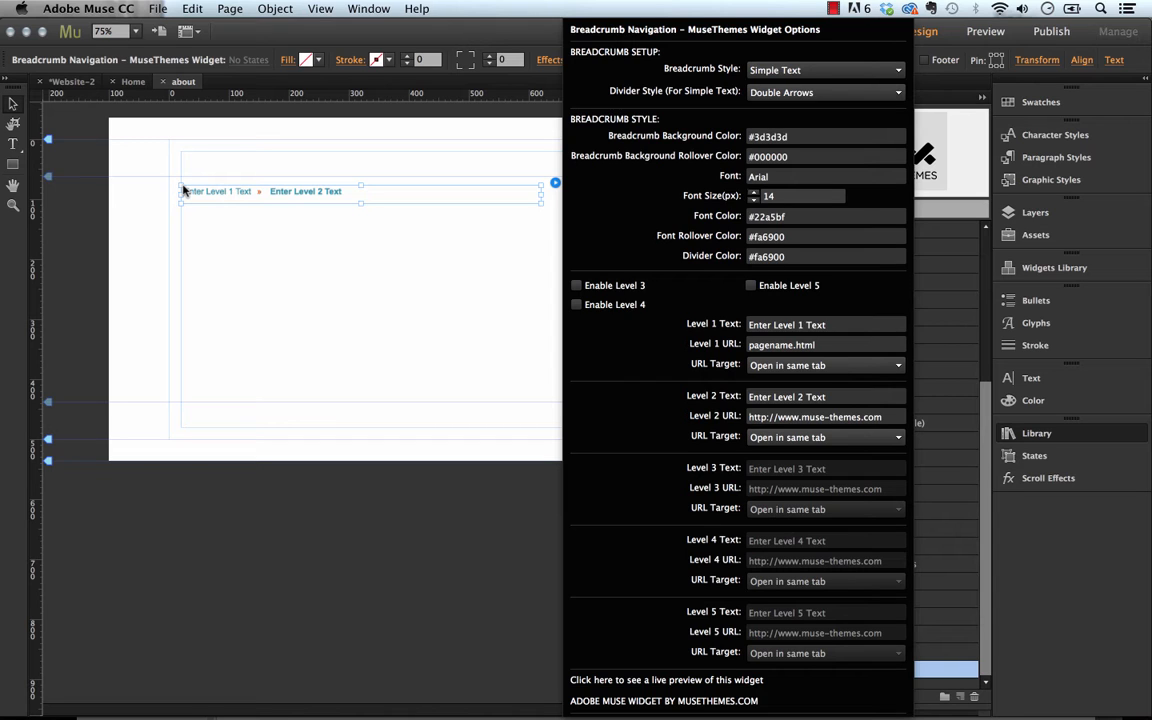
{"action": "left_click", "coordinate": [312, 152]}
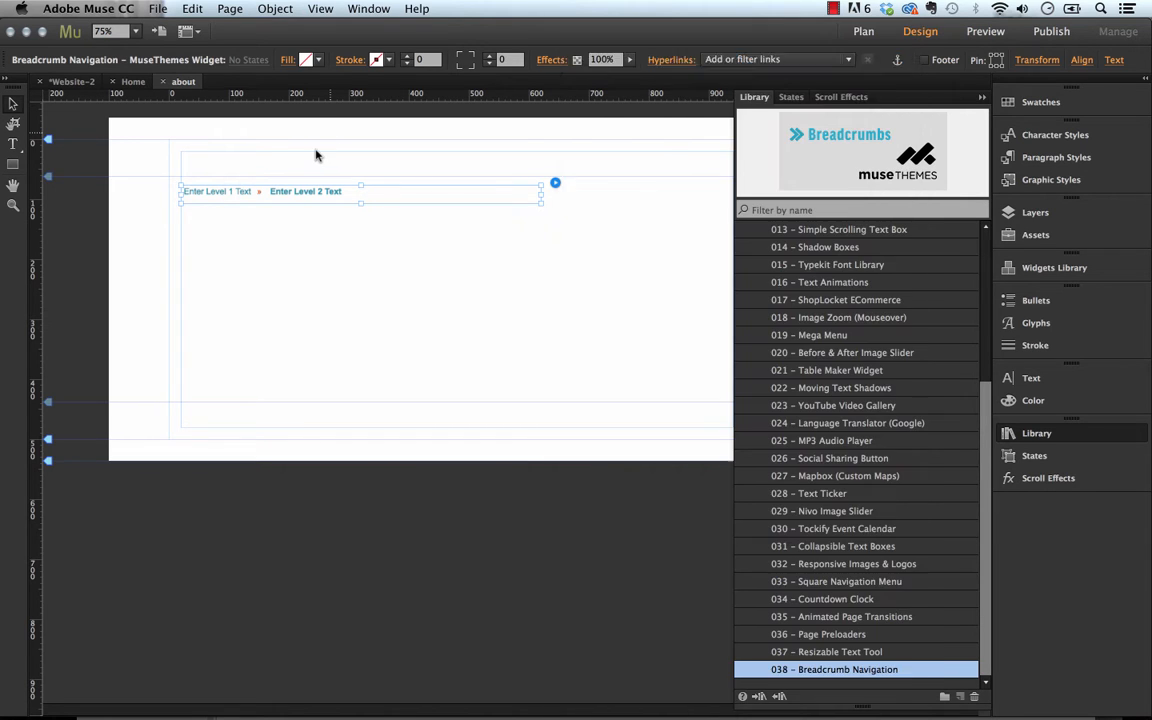
Step: Move the breadcrumb widget slightly down and inward from the page margin, and open its options
{"action": "left_click", "coordinate": [135, 31]}
{"action": "left_click", "coordinate": [135, 77]}
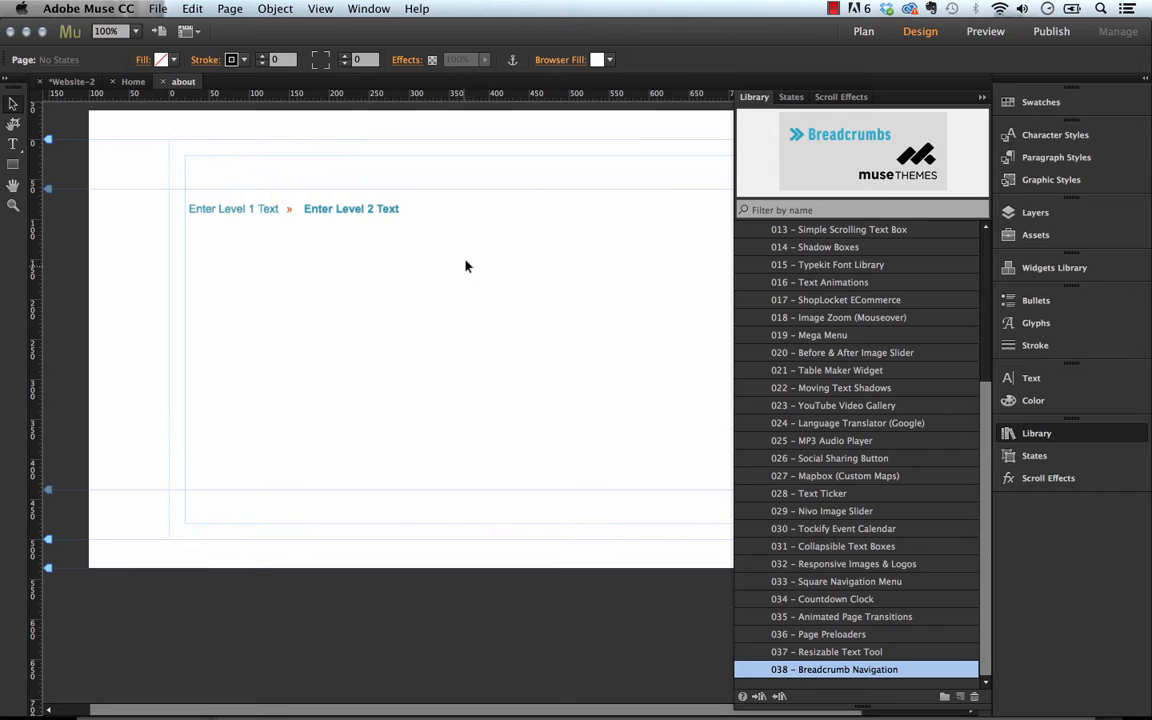
{"action": "left_click", "coordinate": [301, 247]}
{"action": "left_click_drag", "start_coordinate": [271, 208], "coordinate": [283, 223]}
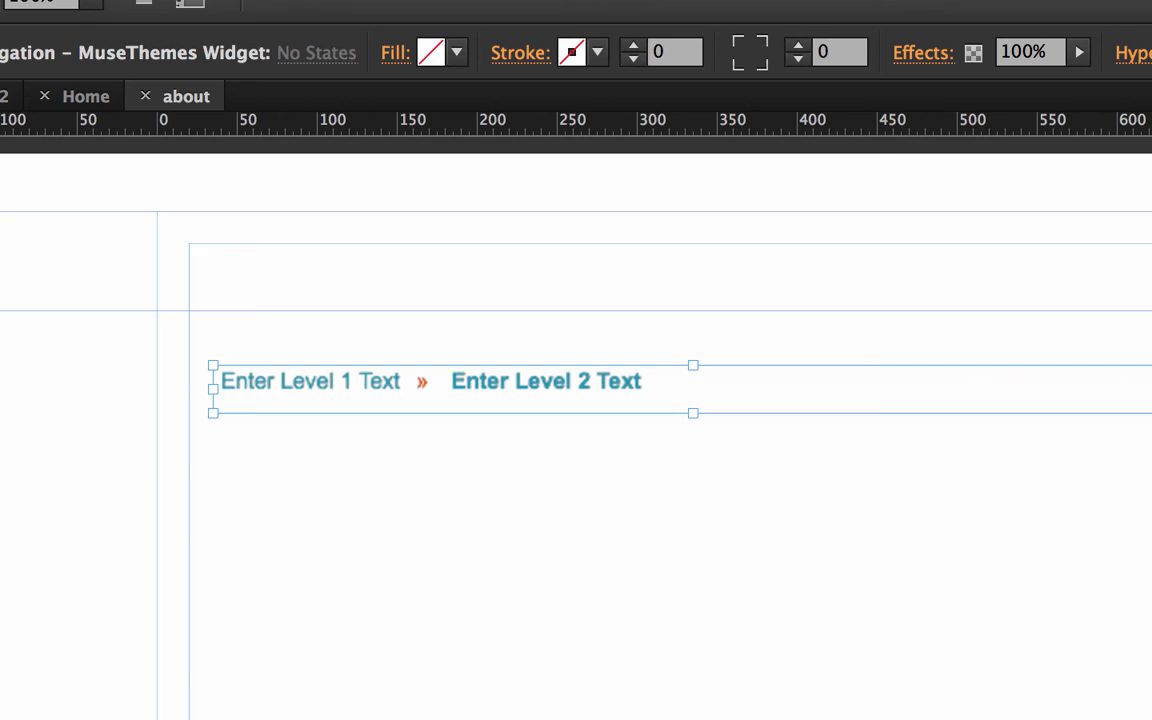
{"action": "left_click", "coordinate": [945, 289]}
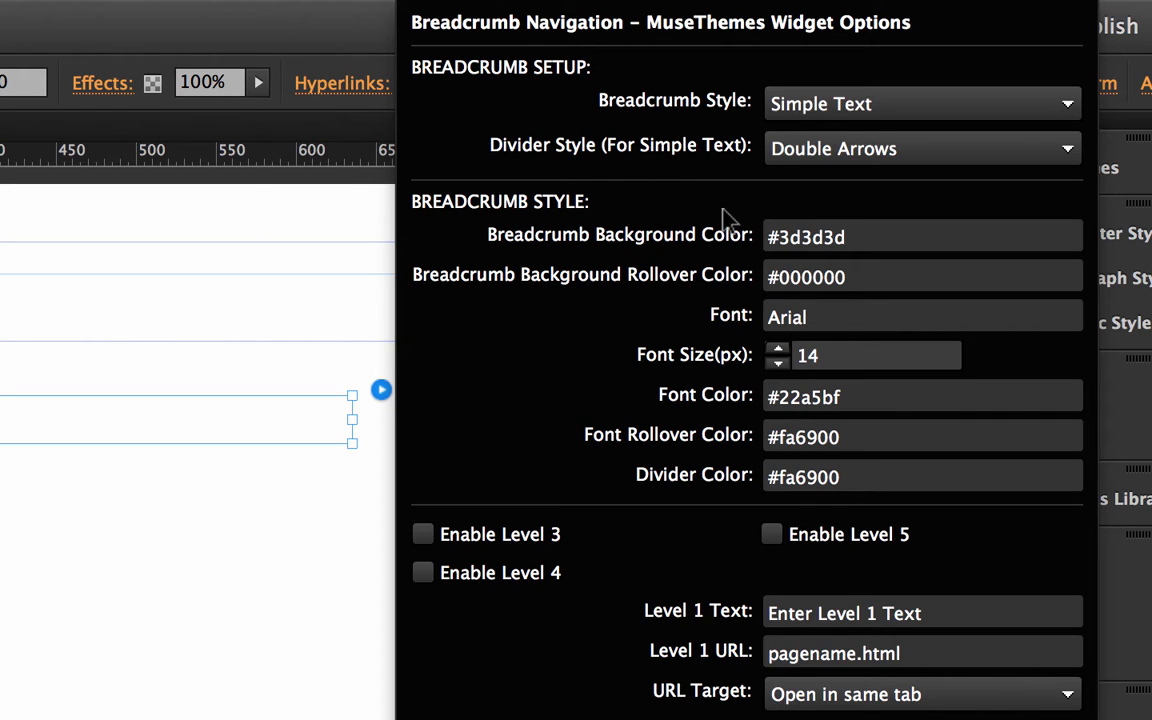
Step: Try the breadcrumb styles Style1 and Style4 on the widget and return it to Simple Text
{"action": "left_click", "coordinate": [836, 112]}
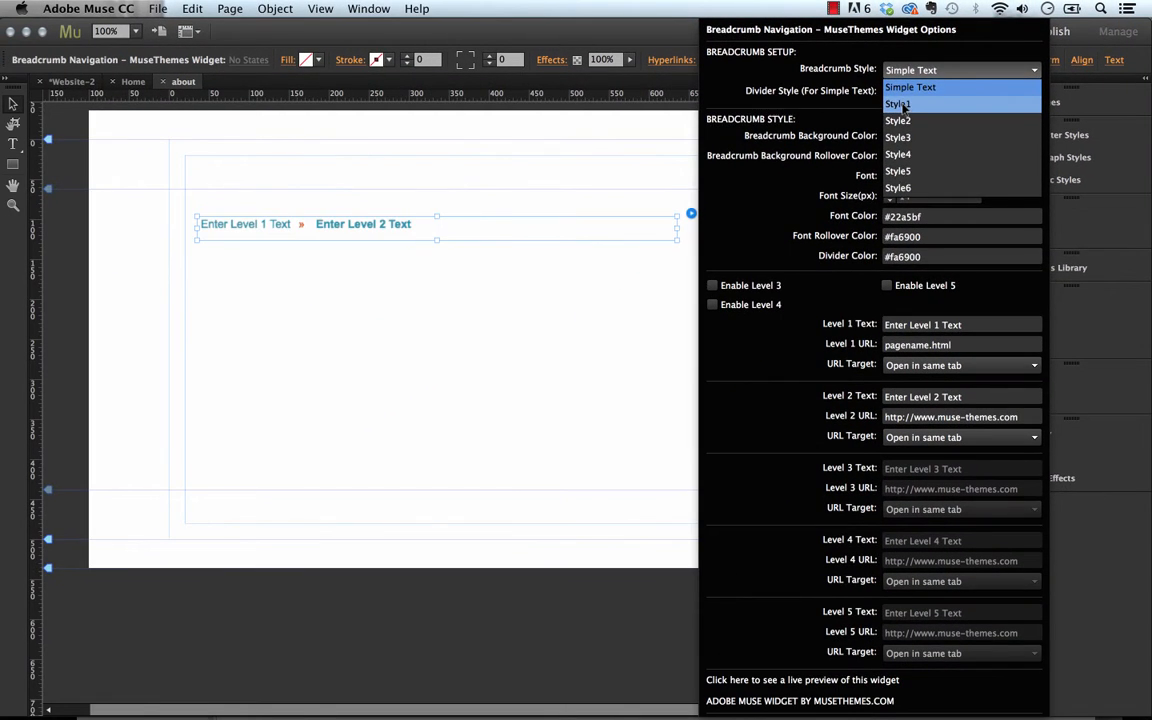
{"action": "left_click", "coordinate": [805, 175]}
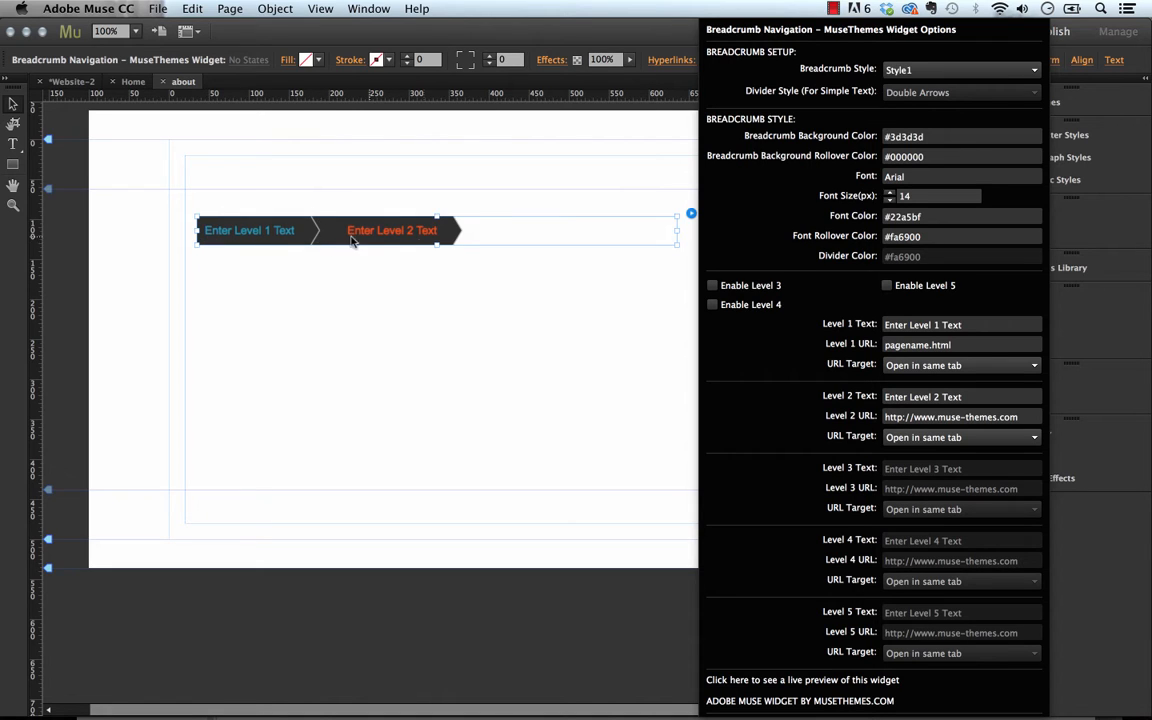
{"action": "left_click", "coordinate": [940, 70]}
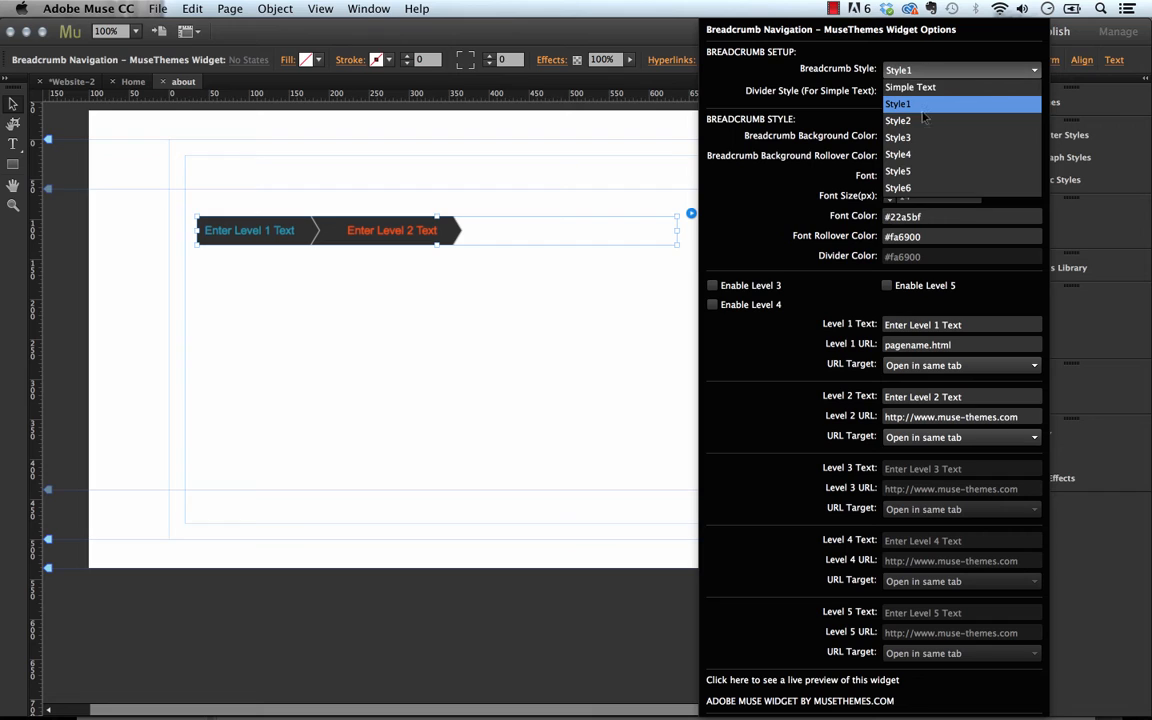
{"action": "left_click", "coordinate": [909, 155]}
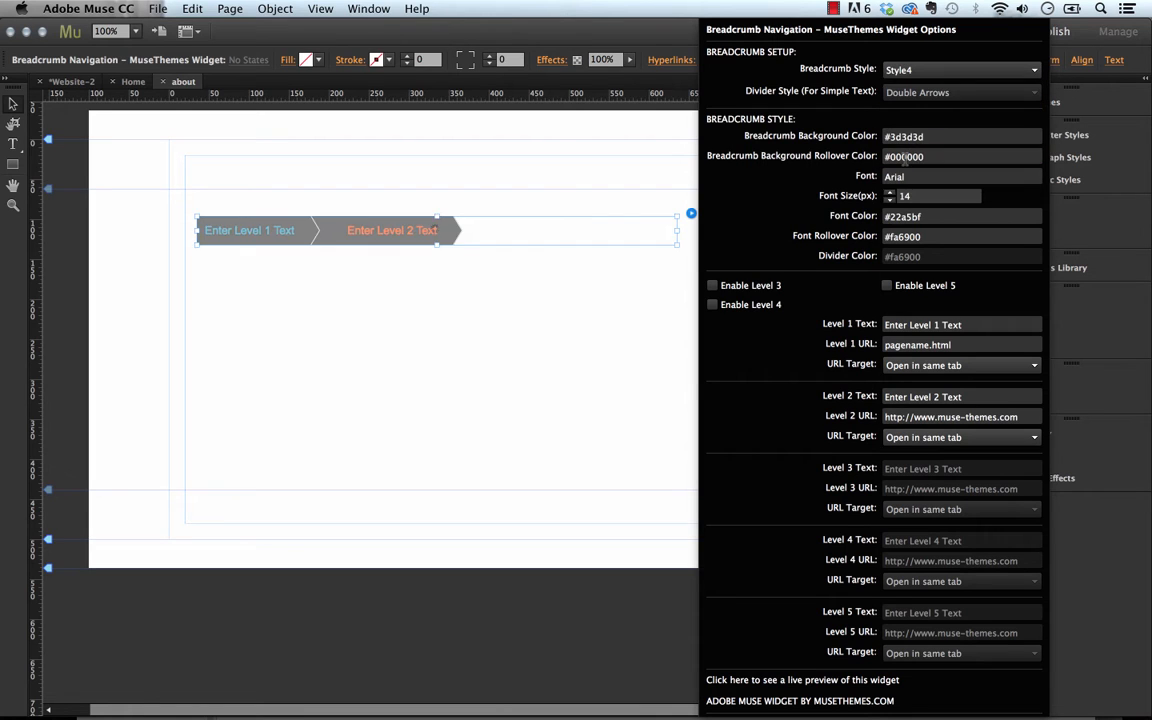
{"action": "left_click", "coordinate": [900, 70]}
{"action": "left_click", "coordinate": [915, 88]}
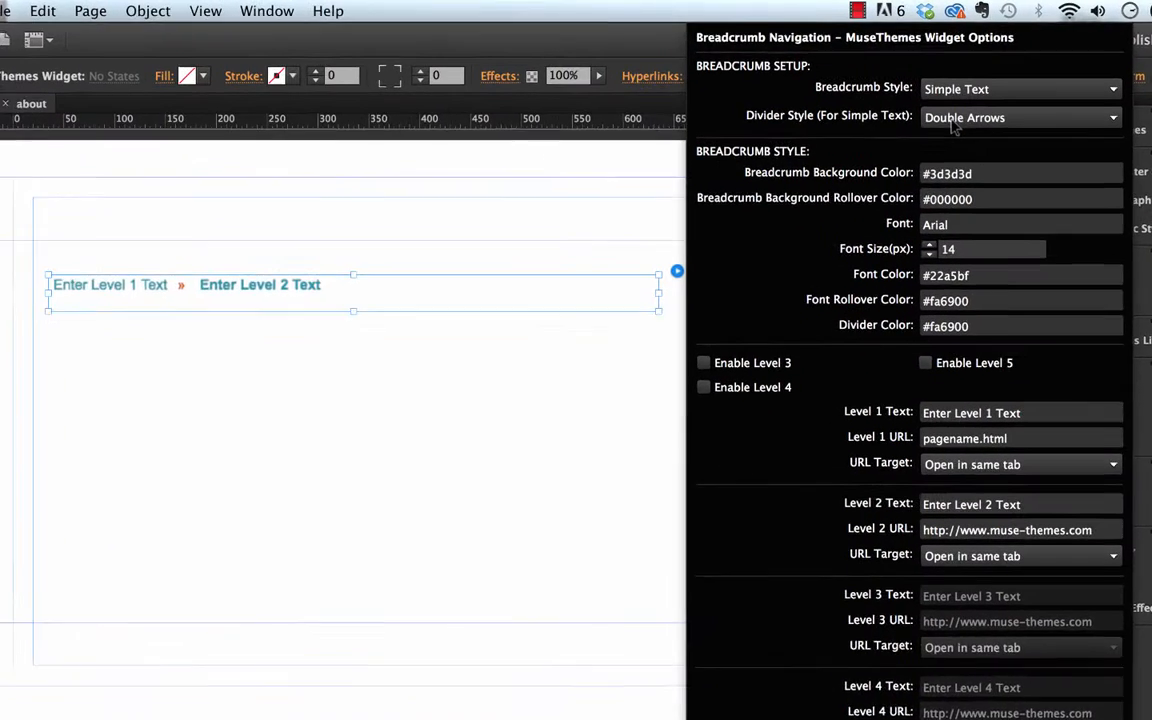
Step: Try the Long Arrow divider style for the simple text breadcrumb and return it to Double Arrows
{"action": "left_click", "coordinate": [958, 119]}
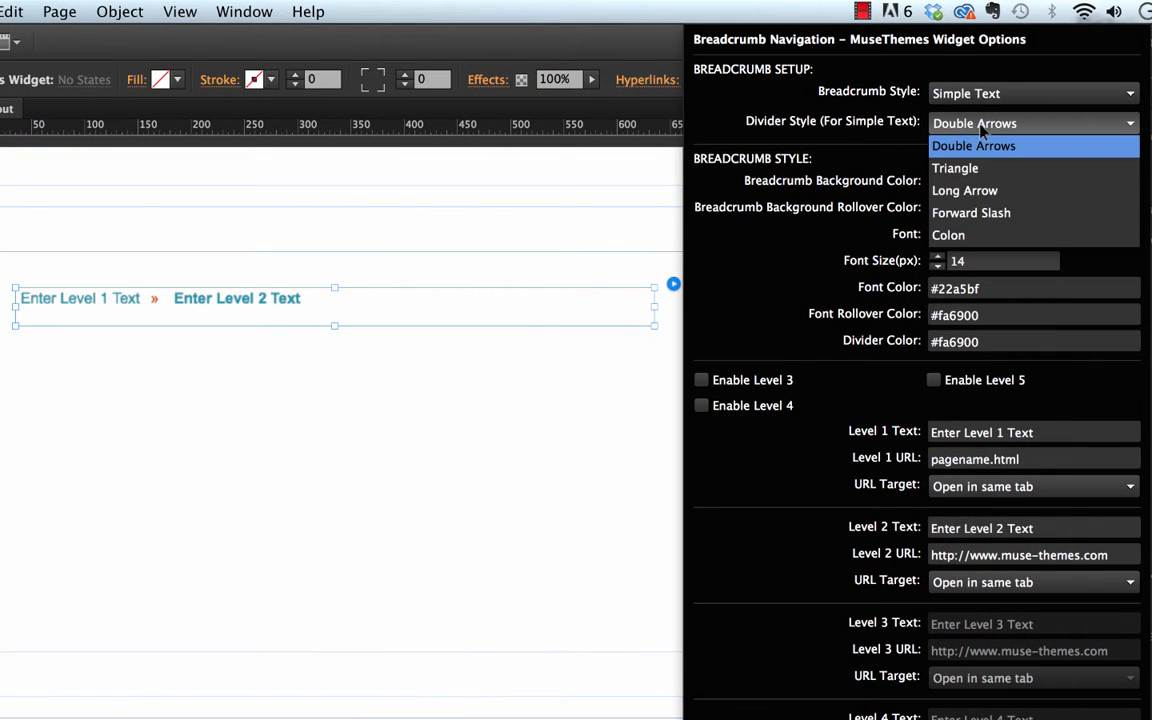
{"action": "left_click", "coordinate": [958, 192]}
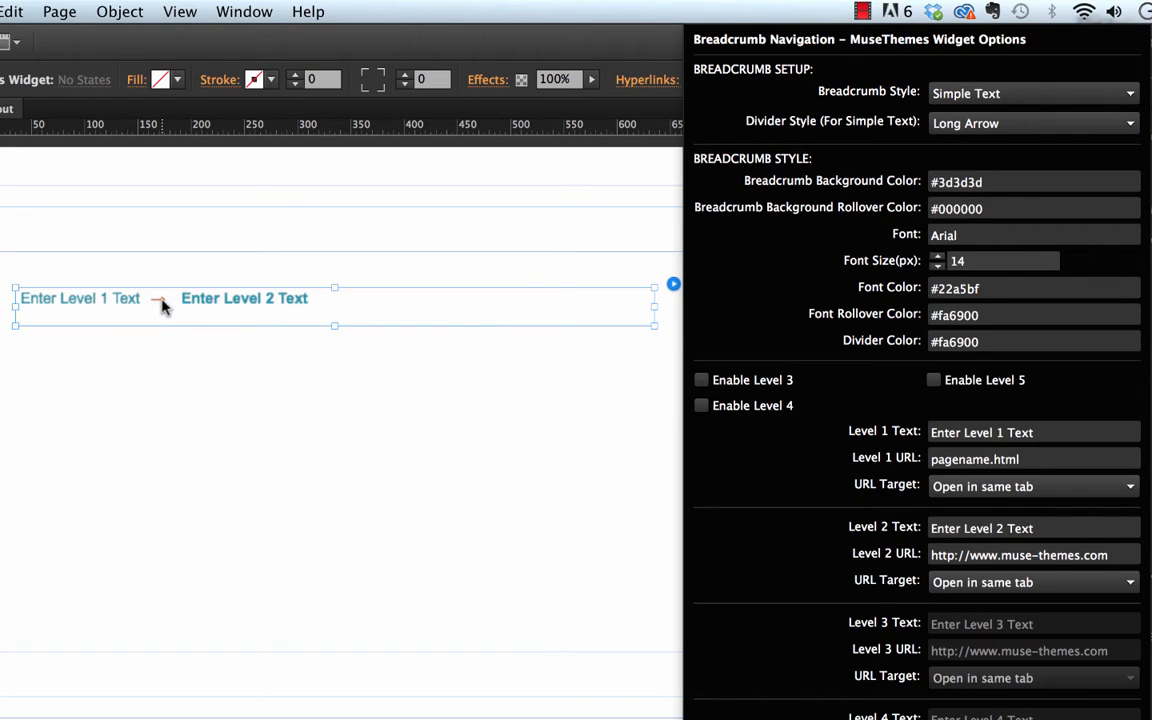
{"action": "left_click", "coordinate": [975, 128]}
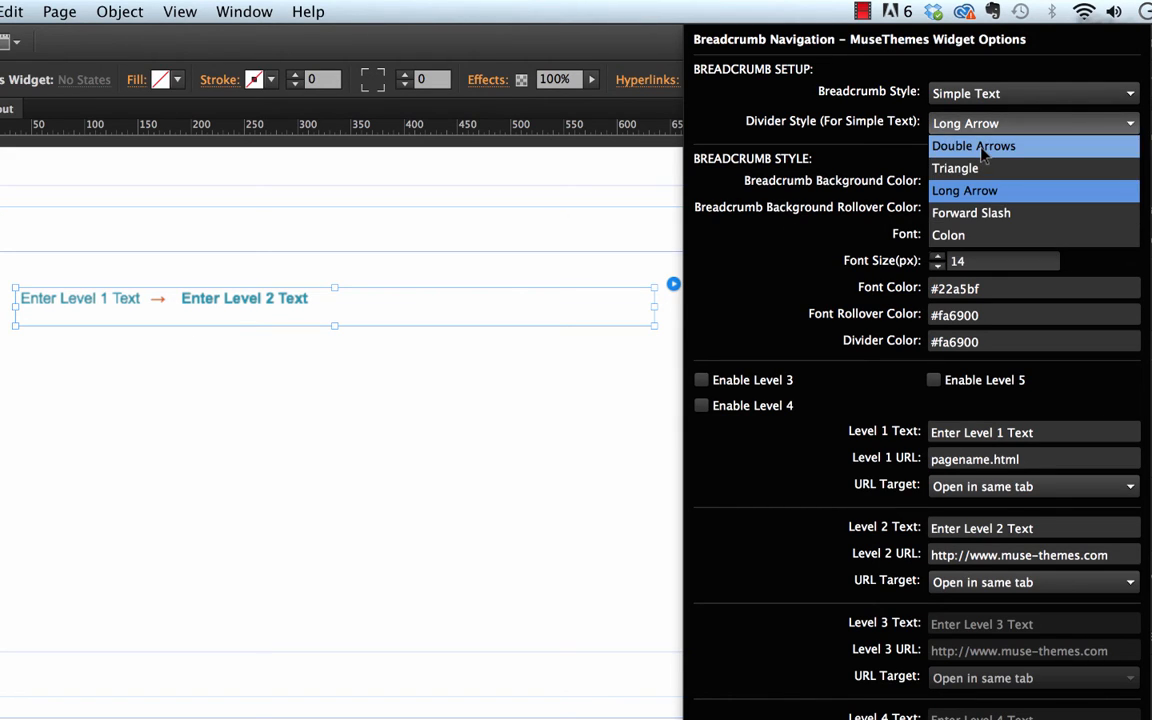
{"action": "left_click", "coordinate": [978, 147]}
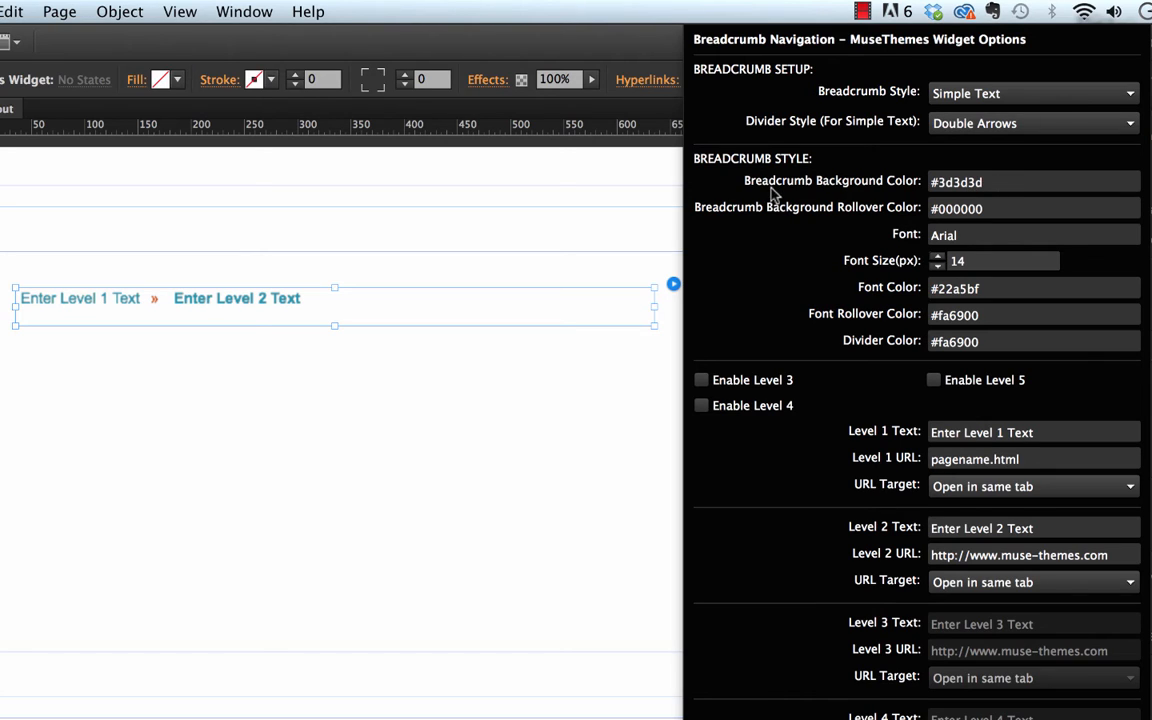
Step: Apply breadcrumb Style1 and set the breadcrumb background color to #000000
{"action": "left_click", "coordinate": [966, 100]}
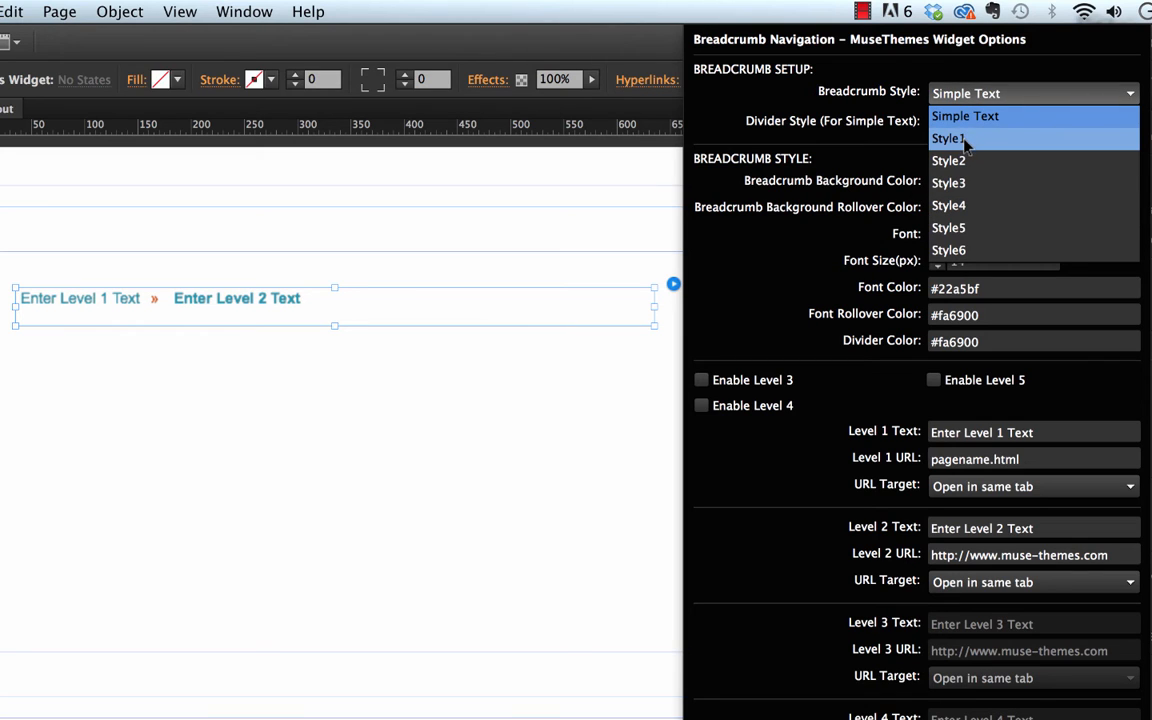
{"action": "left_click", "coordinate": [950, 139]}
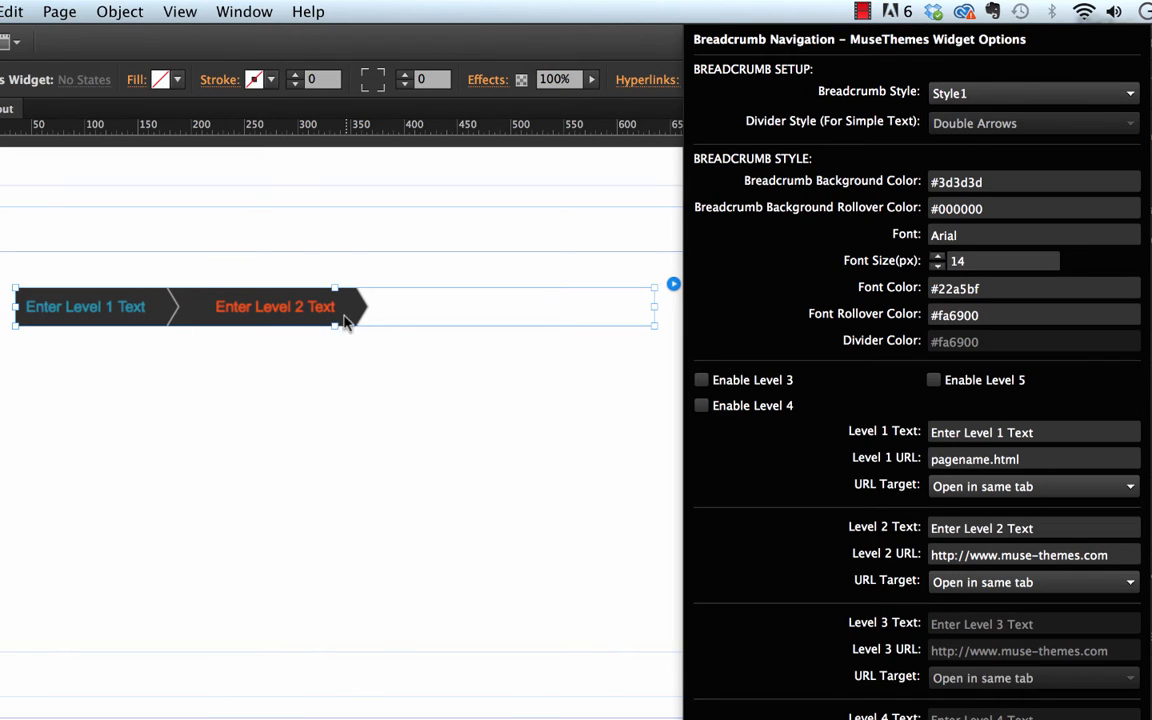
{"action": "mouse_move", "coordinate": [960, 182]}
{"action": "left_mouse_down"}
{"action": "mouse_move", "coordinate": [981, 182]}
{"action": "mouse_move", "coordinate": [938, 182]}
{"action": "left_mouse_up"}
{"action": "type", "text": "#0"}
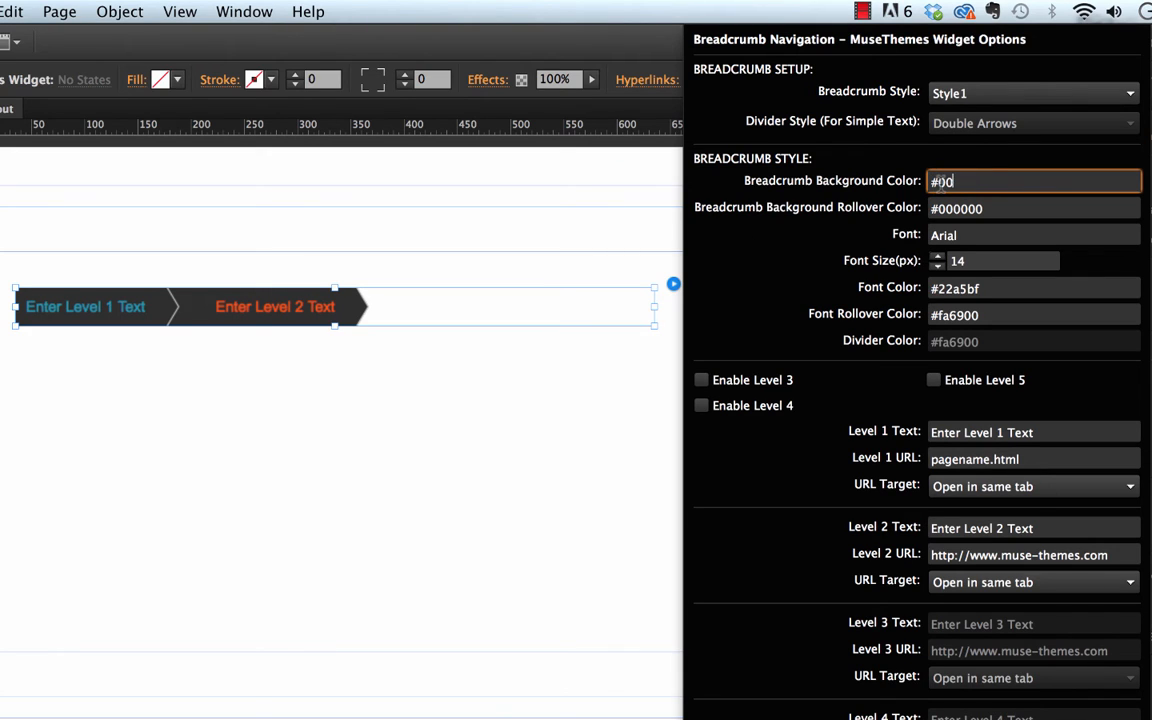
{"action": "type", "text": "00000"}
{"action": "key", "text": "Return"}
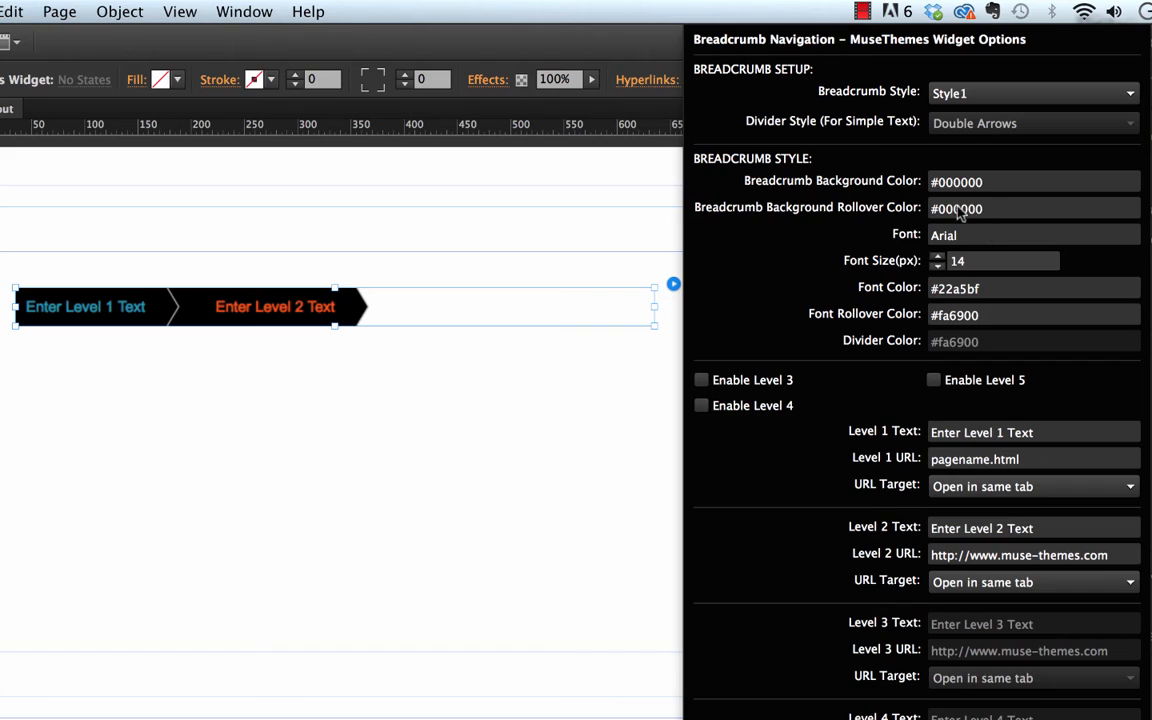
Step: Switch the breadcrumb style back to Simple Text and set its font to open sans at 16 px
{"action": "left_click", "coordinate": [960, 95]}
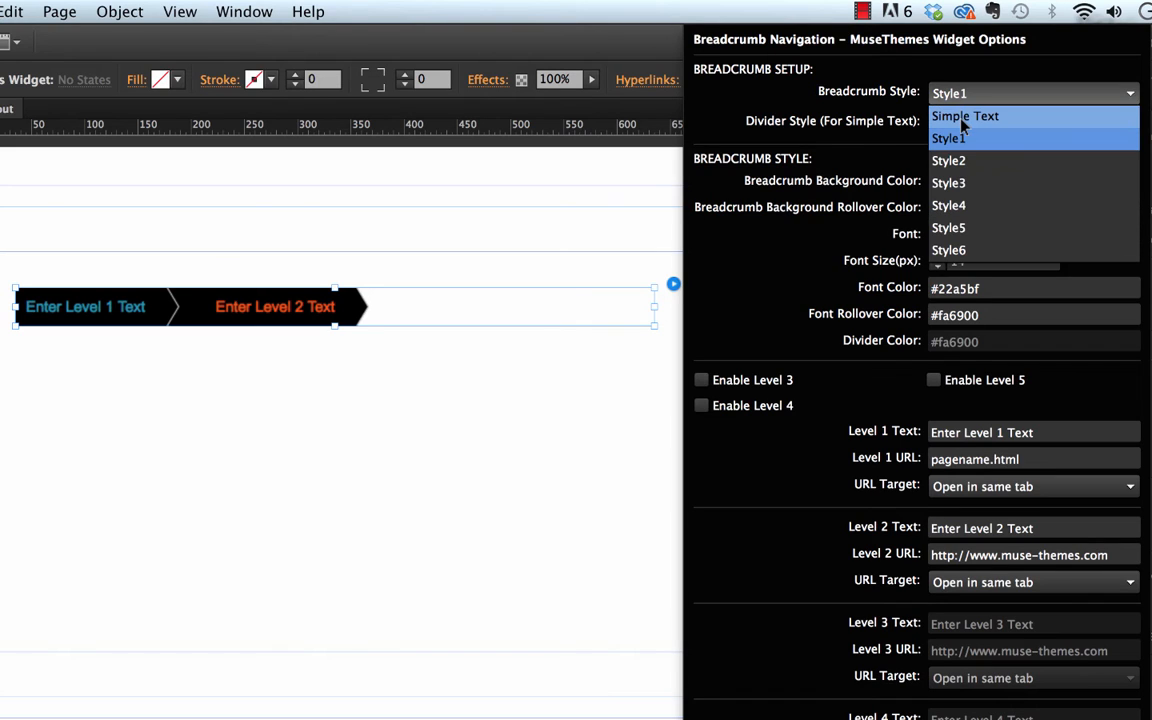
{"action": "left_click", "coordinate": [963, 117]}
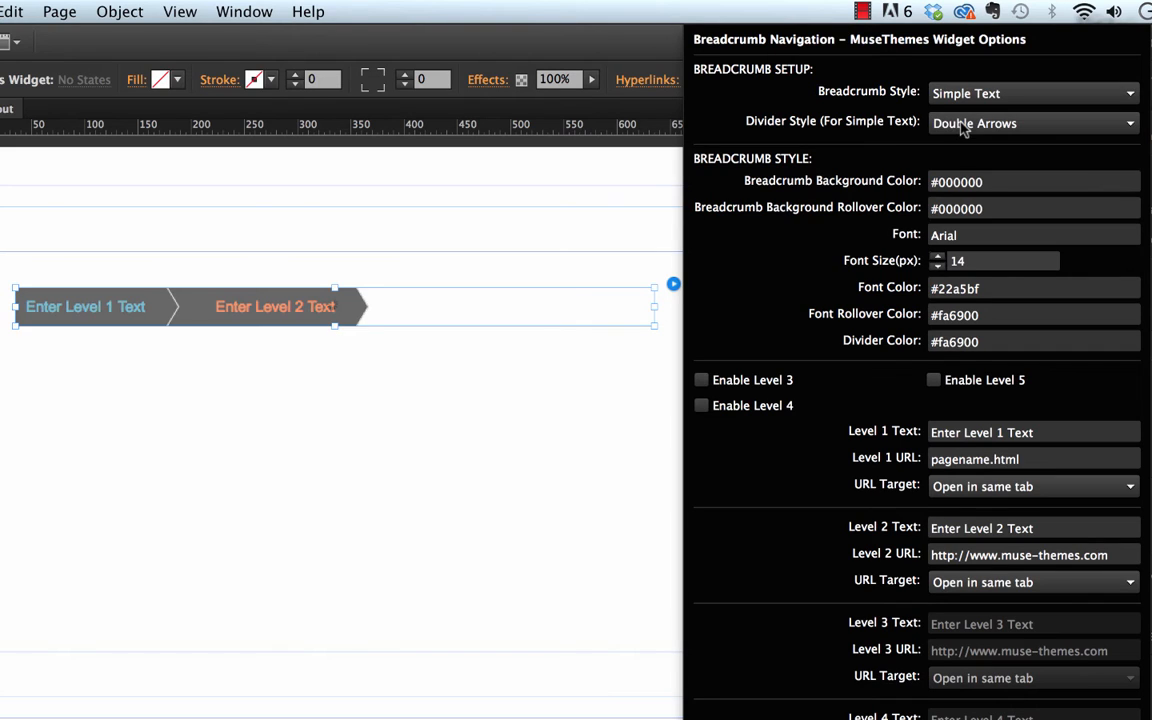
{"action": "left_click", "coordinate": [974, 236]}
{"action": "type", "text": "m"}
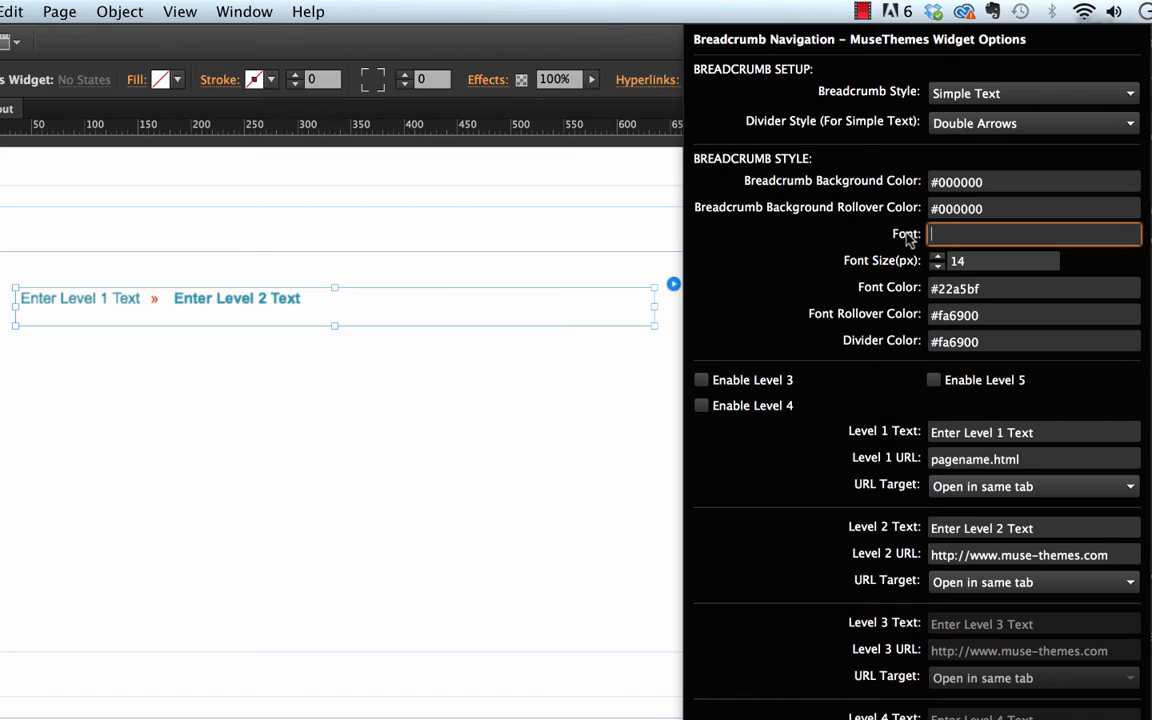
{"action": "type", "text": "open sans"}
{"action": "key", "text": "Return"}
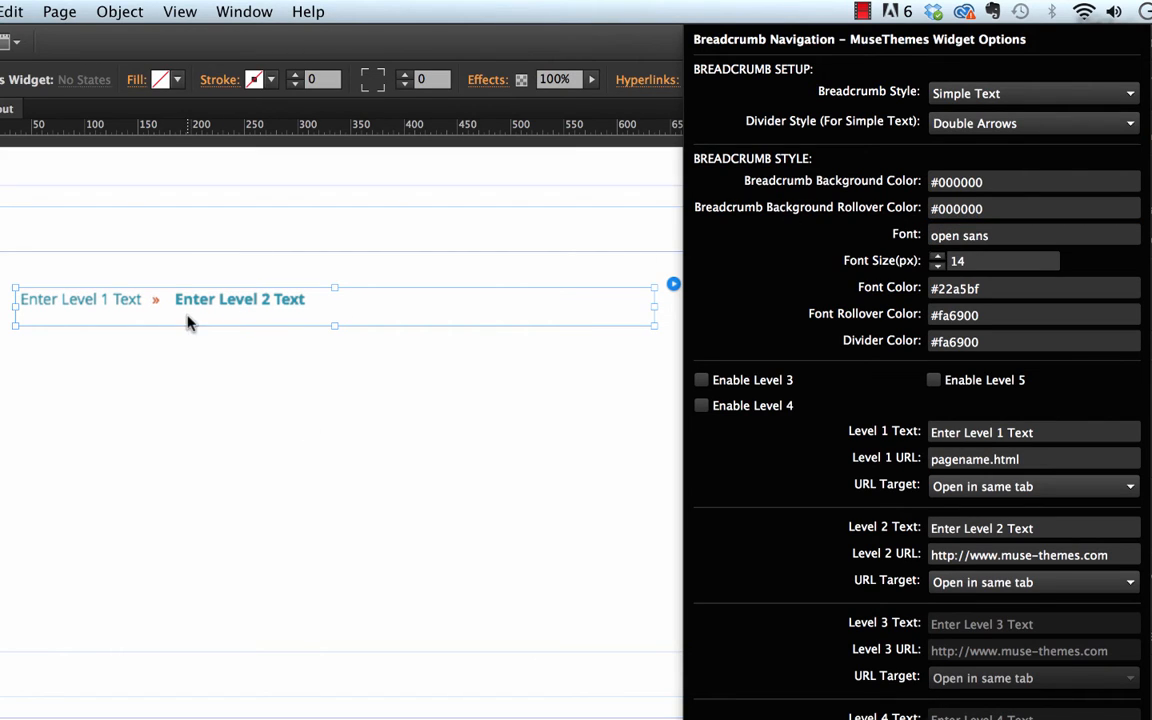
{"action": "left_click", "coordinate": [938, 256]}
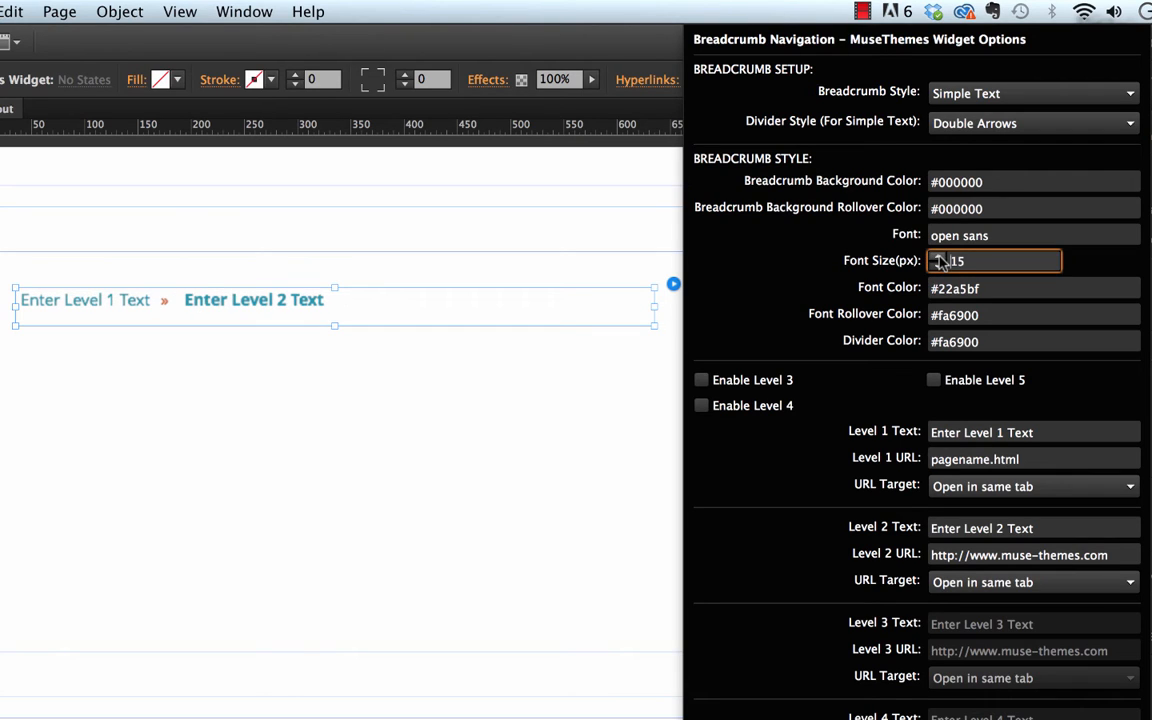
{"action": "left_click", "coordinate": [938, 256]}
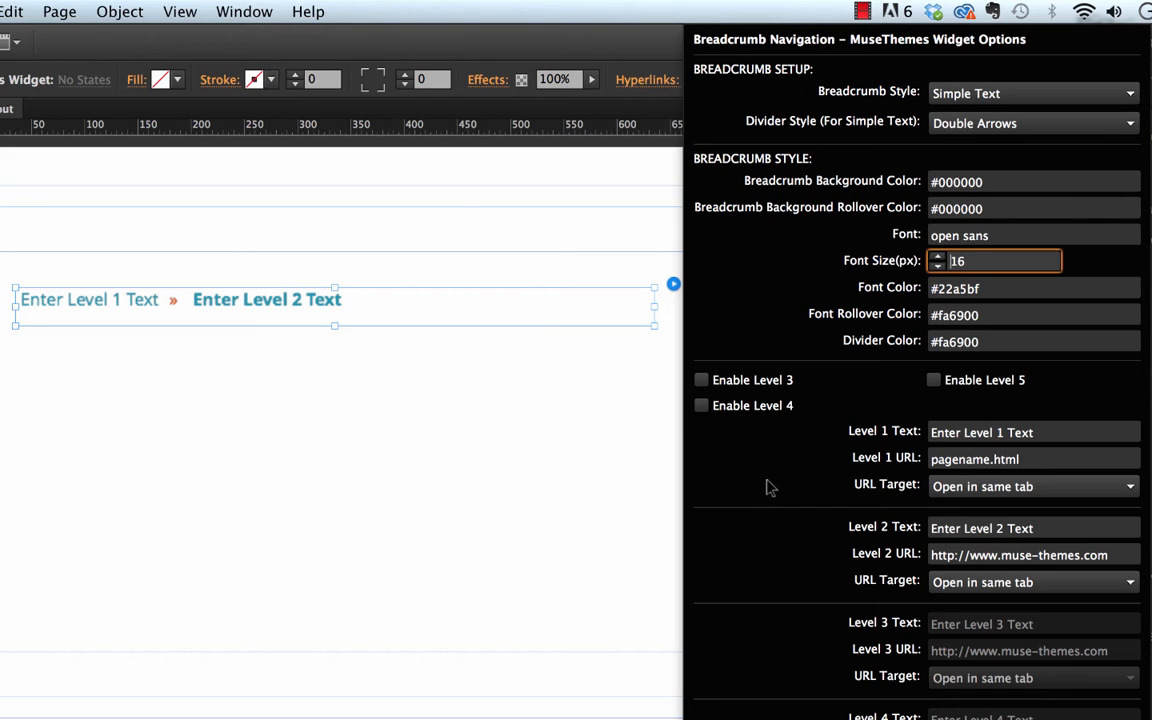
Step: Enable Level 3 of the breadcrumb and set the Level 1 text to Home
{"action": "left_click", "coordinate": [702, 382]}
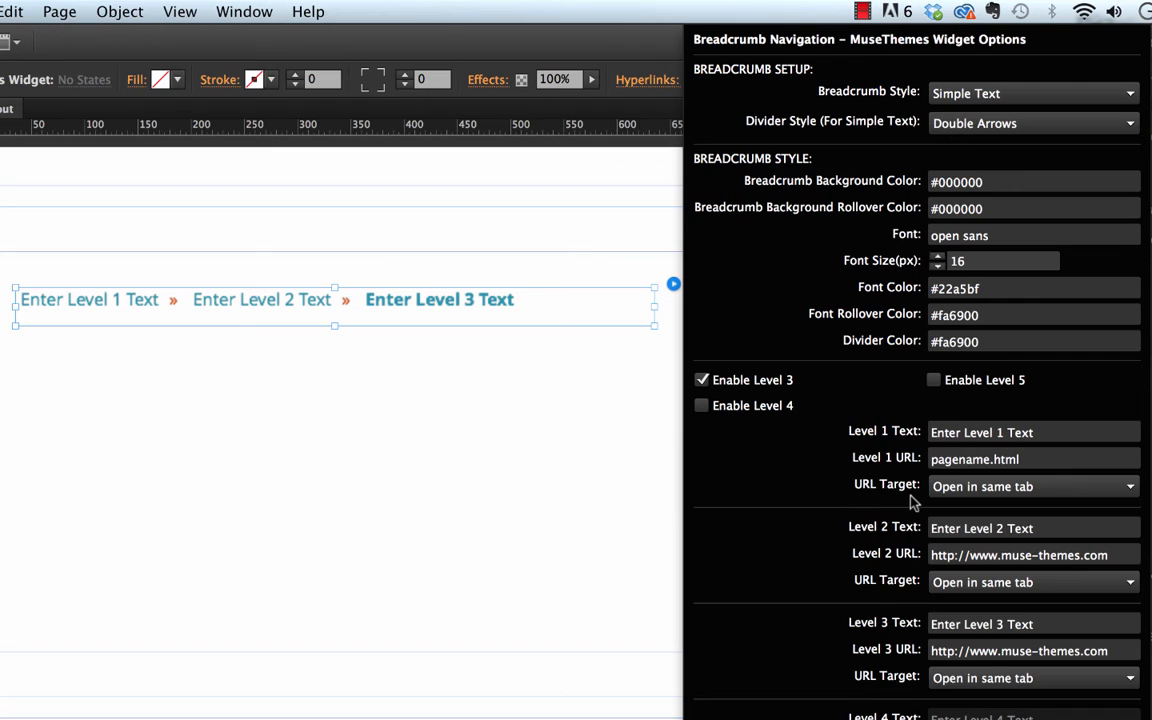
{"action": "left_click", "coordinate": [915, 431]}
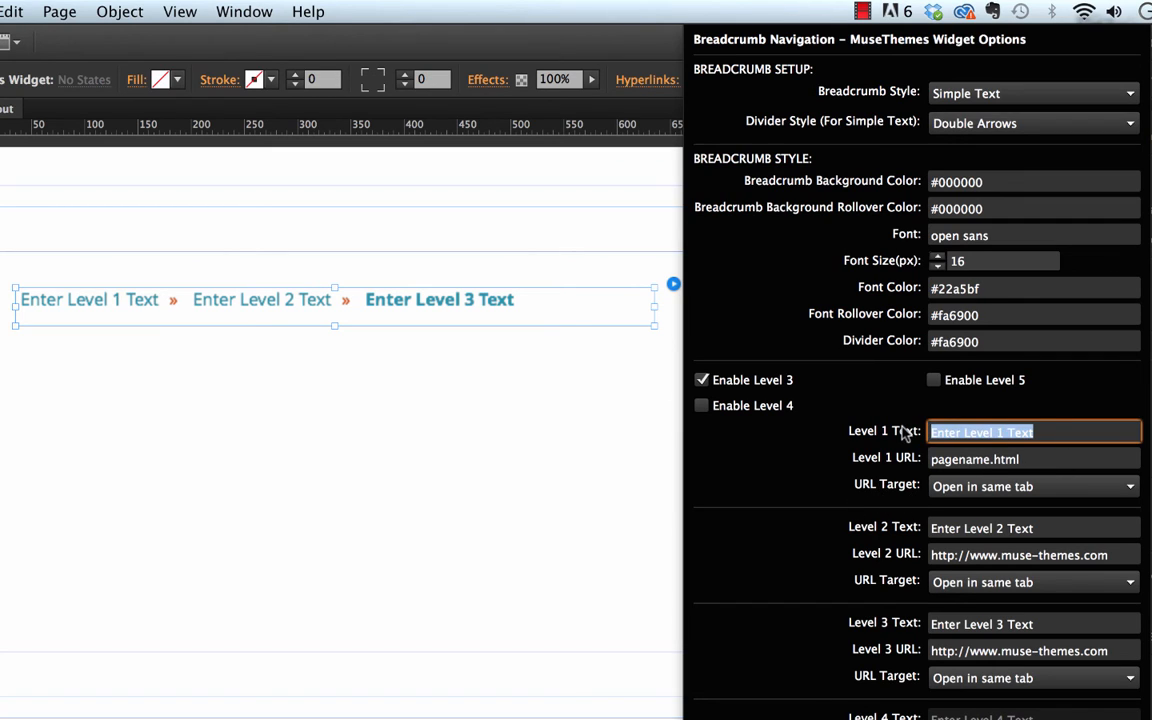
{"action": "type", "text": "Home"}
{"action": "key", "text": "Return"}
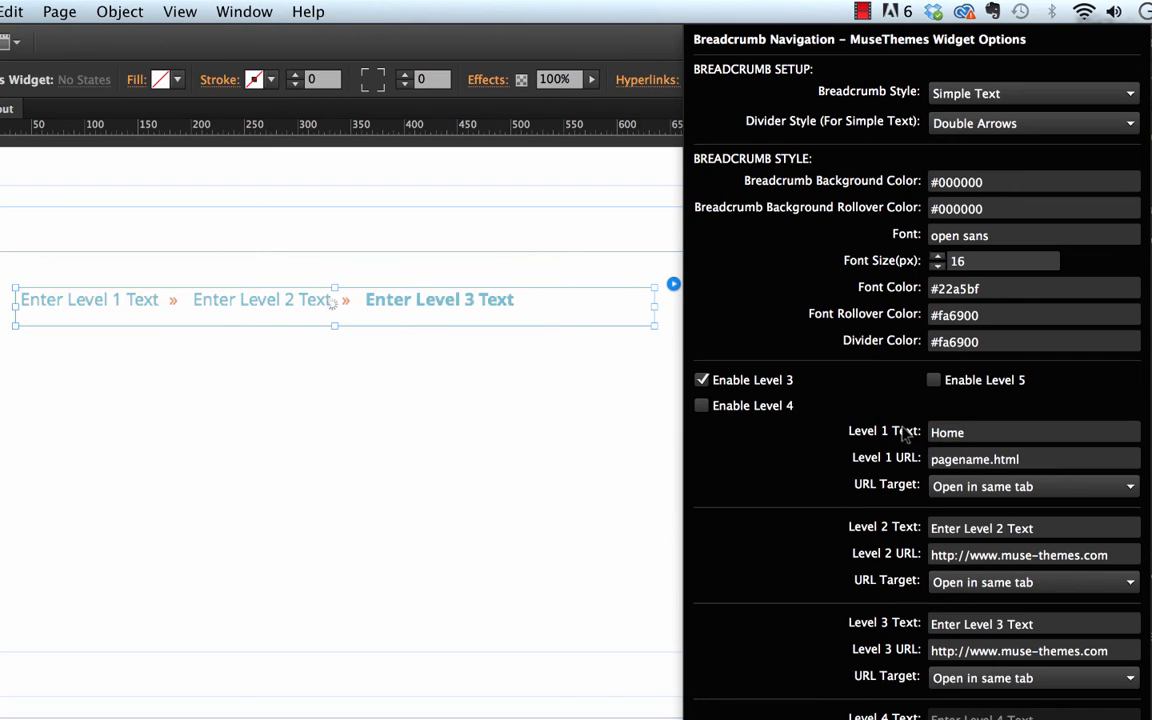
Step: Set the breadcrumb's Level 2 text to Portfolio
{"action": "left_click", "coordinate": [1052, 528]}
{"action": "left_click", "coordinate": [882, 529]}
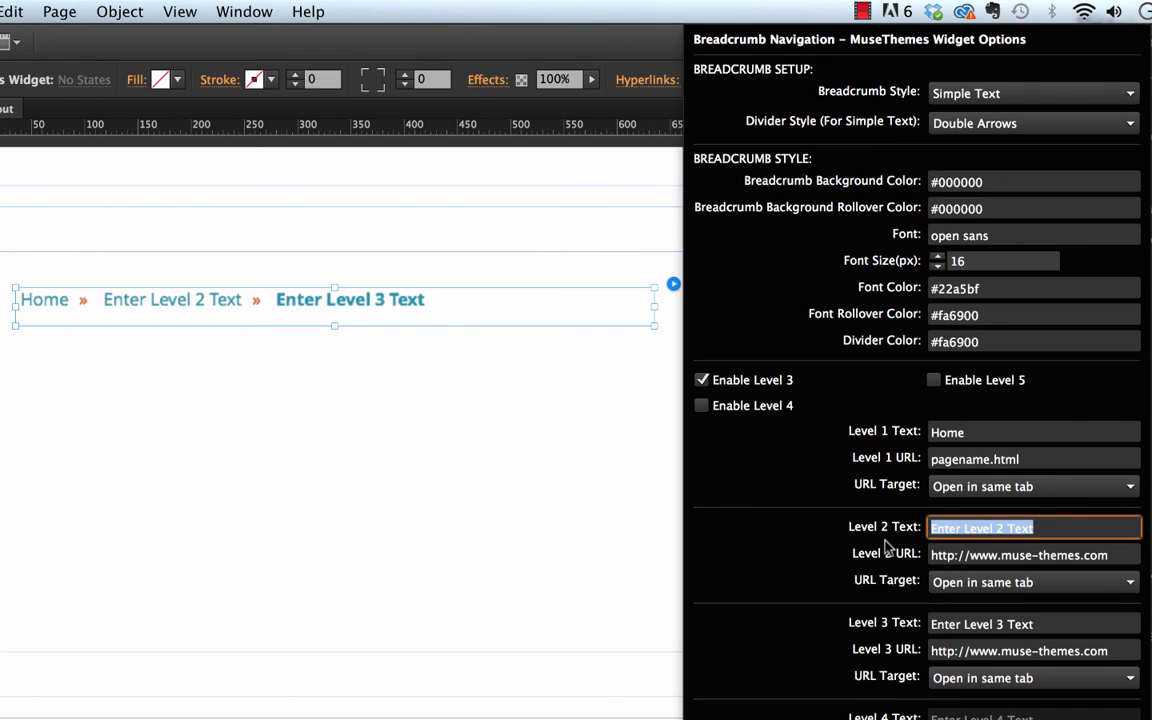
{"action": "type", "text": "APor"}
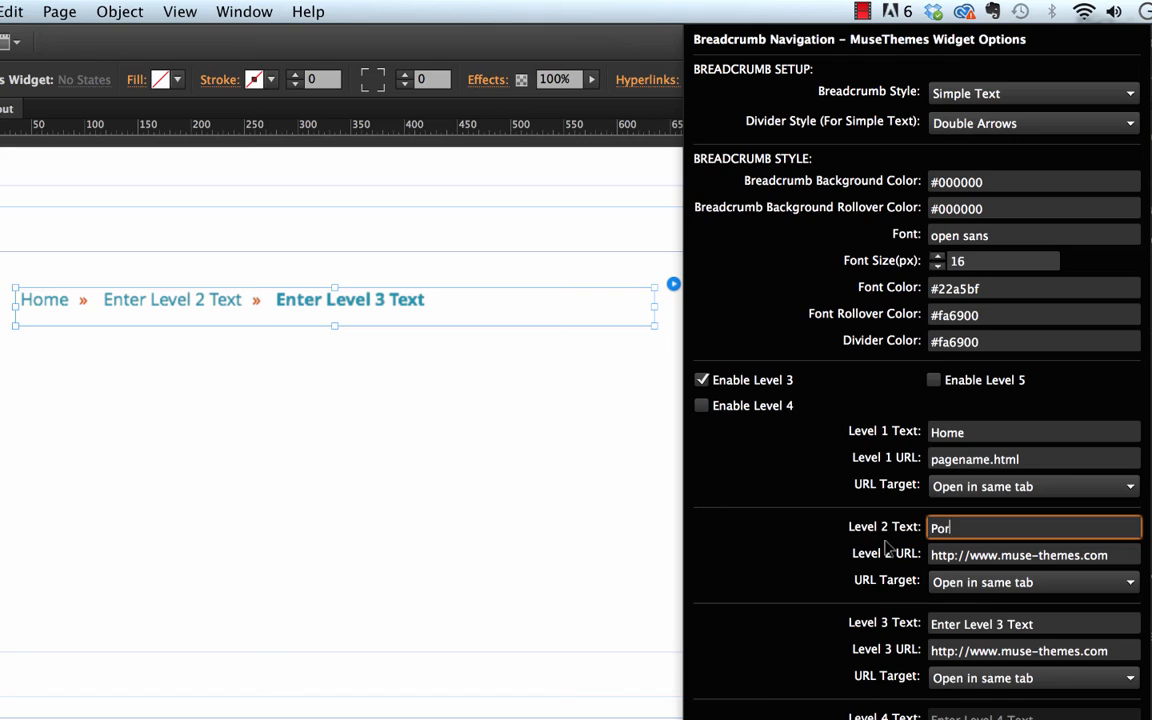
{"action": "type", "text": "tfolio"}
{"action": "key", "text": "Return"}
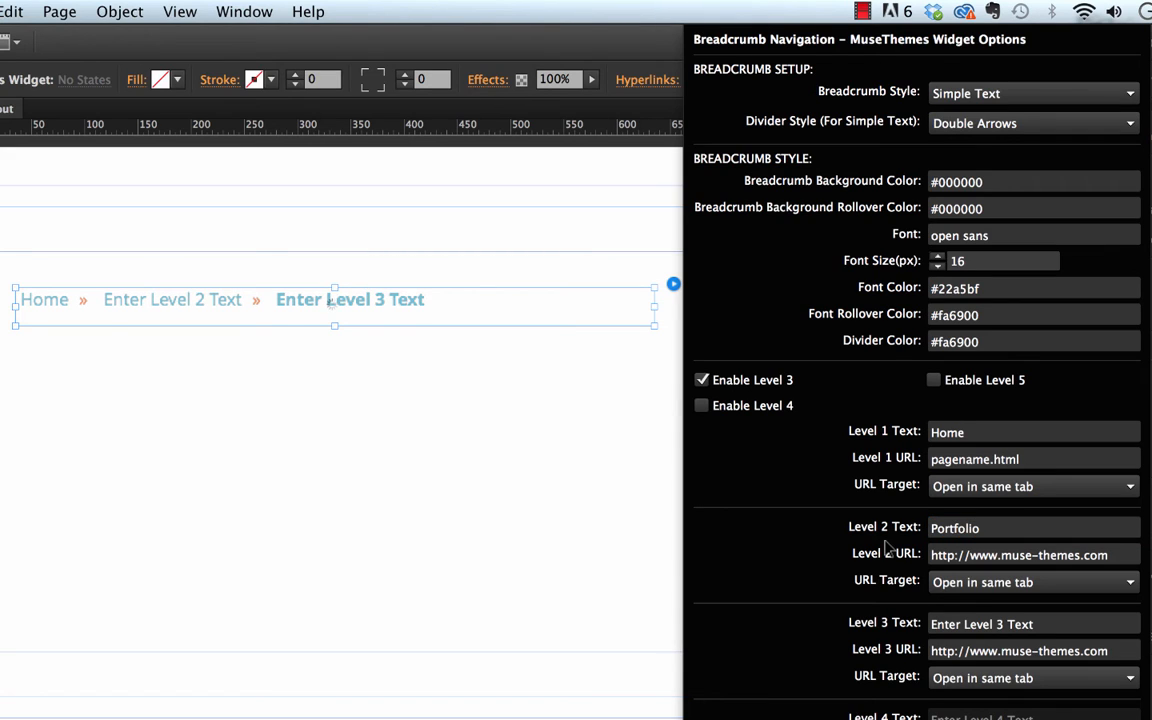
Step: Set the breadcrumb's Level 3 text to Web Design and close the widget options
{"action": "left_click", "coordinate": [981, 624]}
{"action": "left_click_drag", "start_coordinate": [1060, 623], "coordinate": [862, 643]}
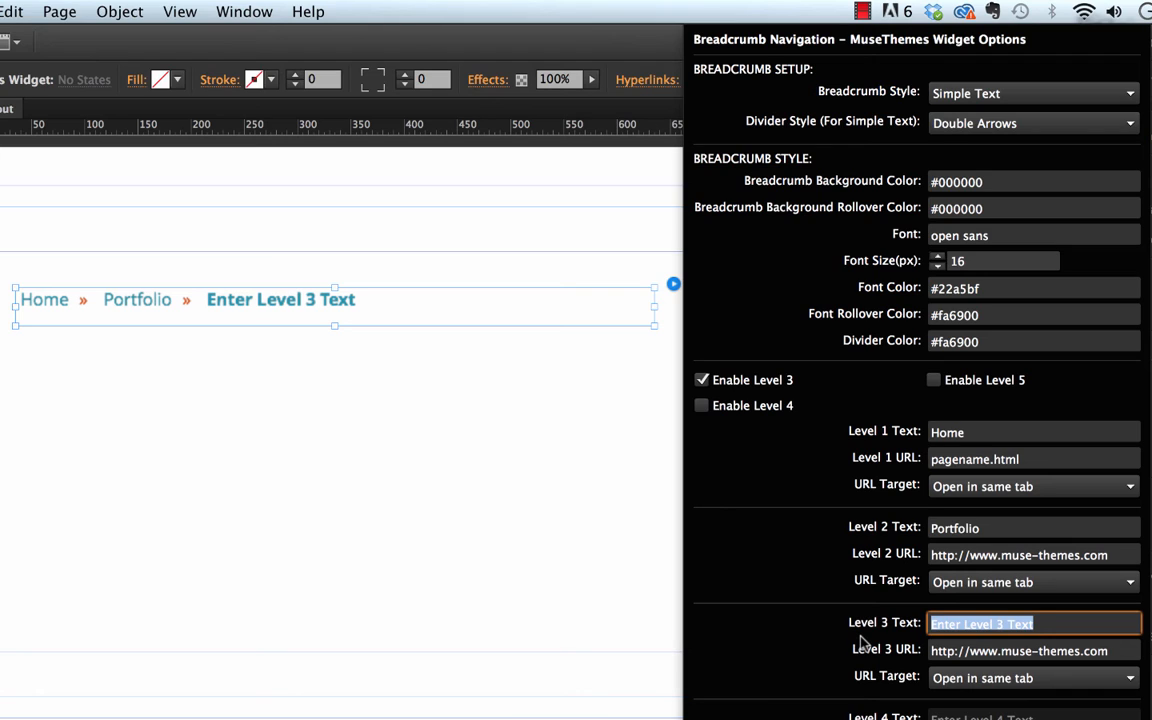
{"action": "type", "text": "Web Design"}
{"action": "key", "text": "Return"}
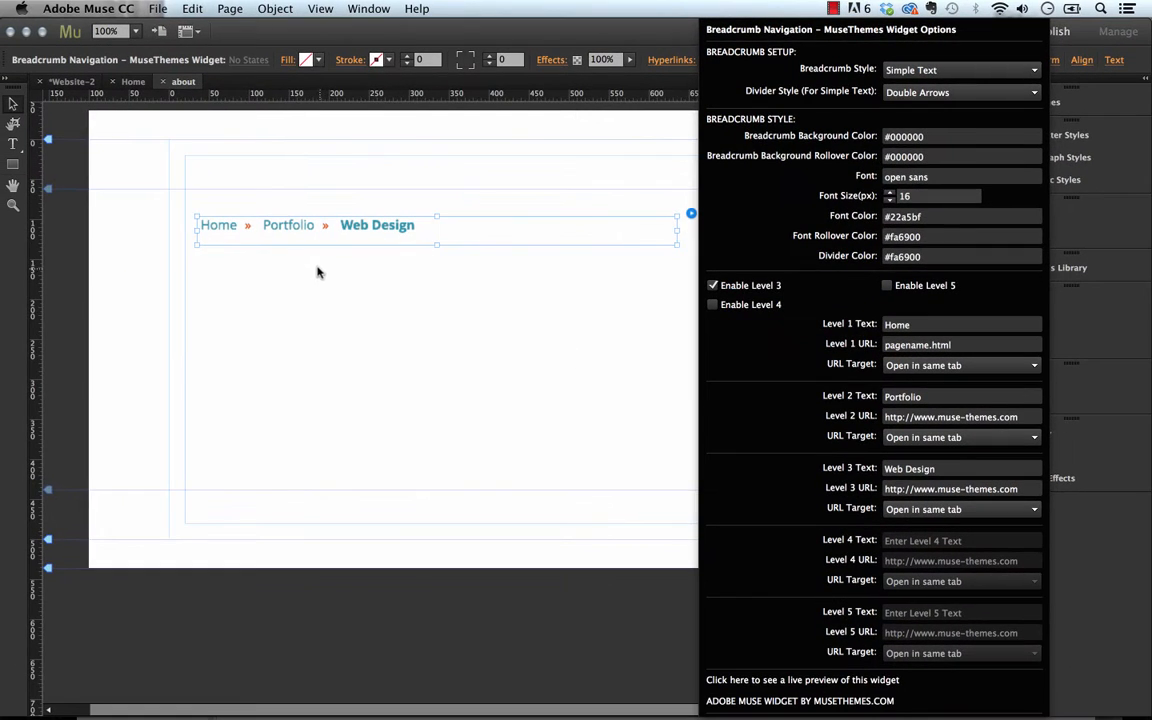
{"action": "left_click", "coordinate": [261, 209]}
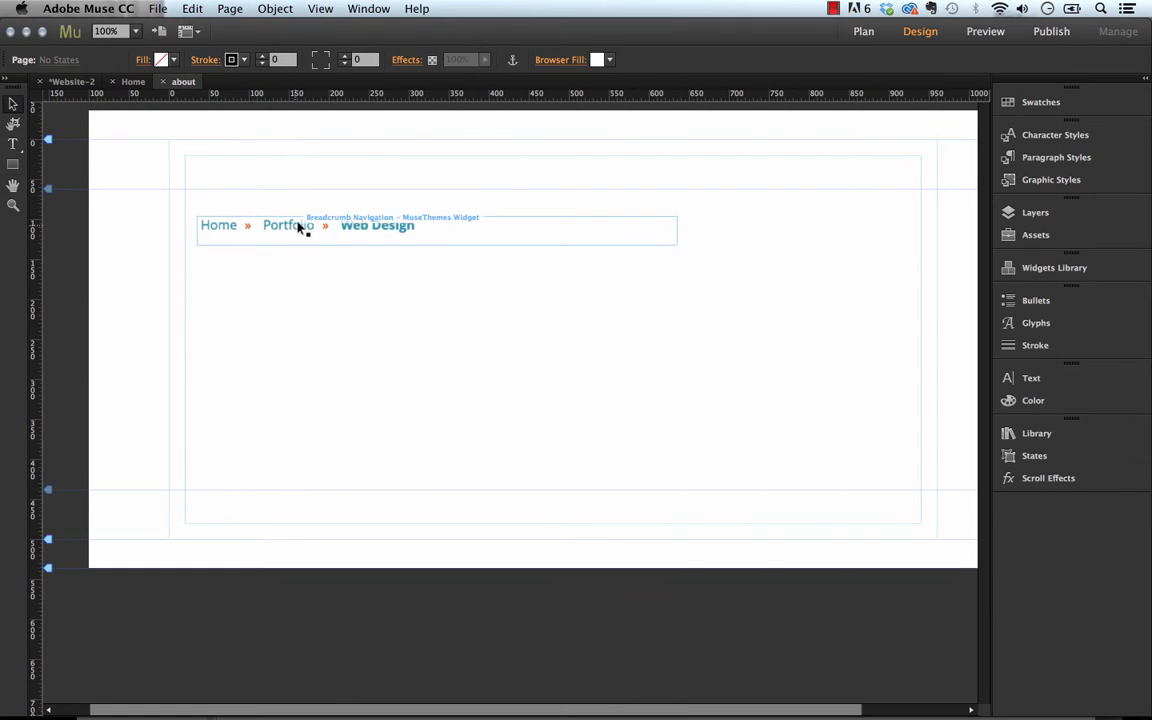
Step: Check the page names in the site plan, return to the about page and set the breadcrumb's Level 1 URL to portfolio.html
{"action": "left_click", "coordinate": [72, 81]}
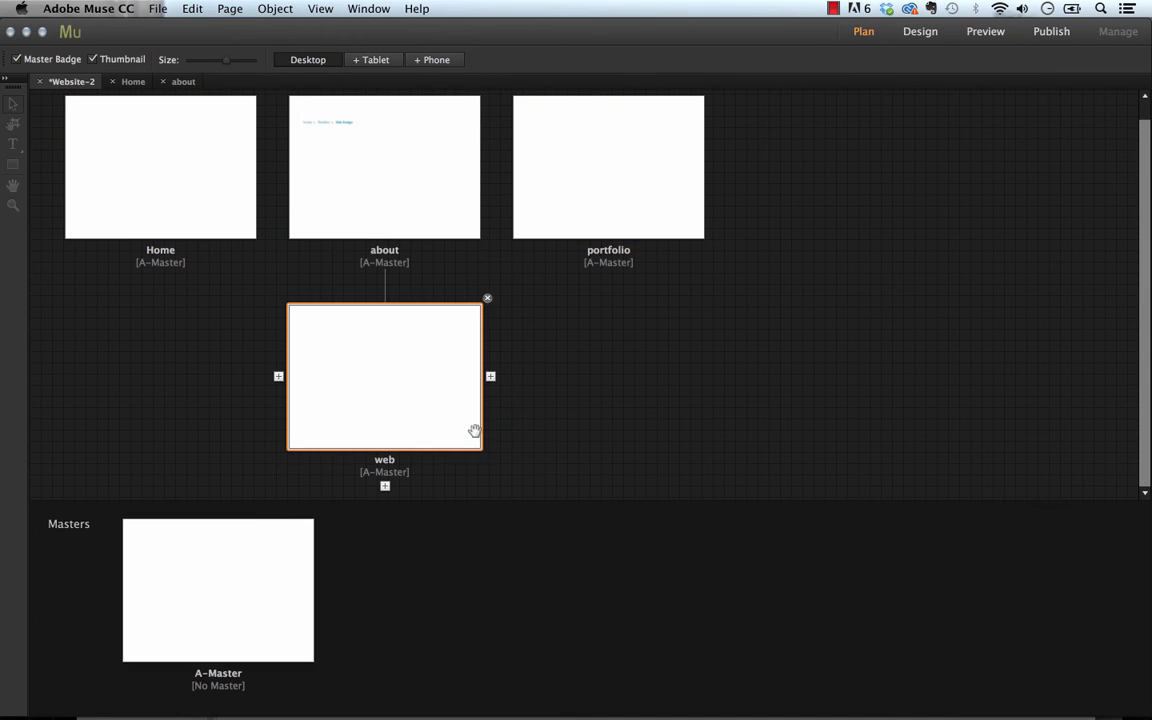
{"action": "double_click", "coordinate": [408, 213]}
{"action": "left_click", "coordinate": [425, 224]}
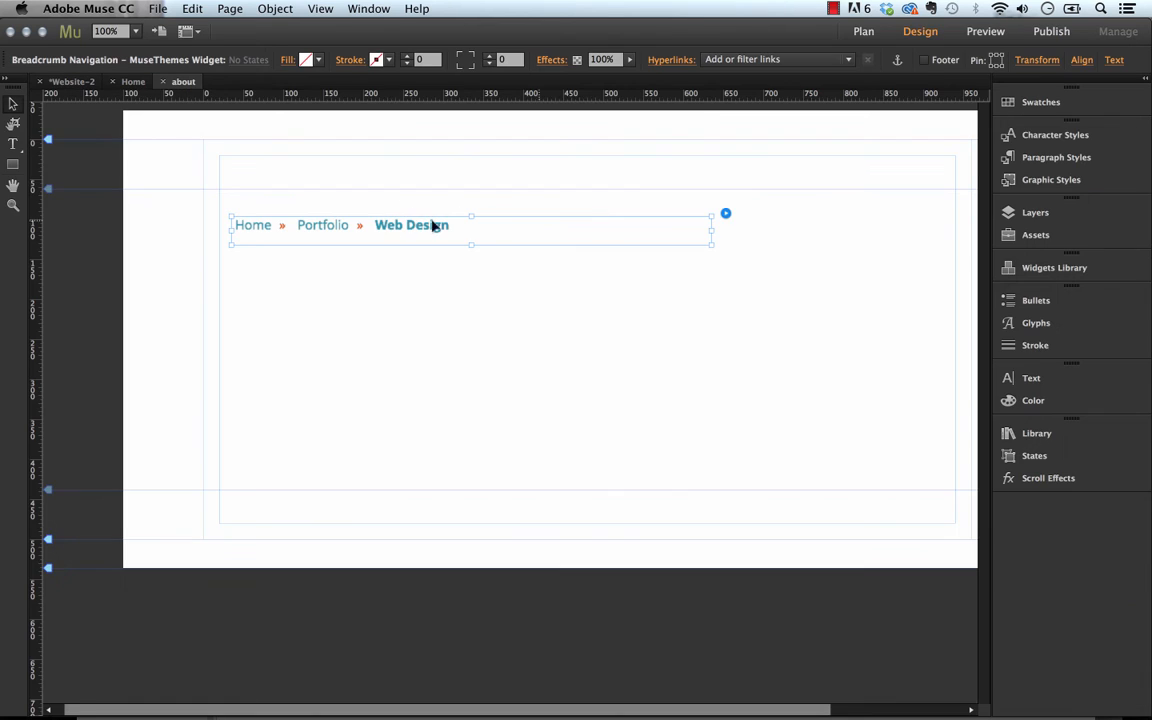
{"action": "left_click", "coordinate": [725, 215]}
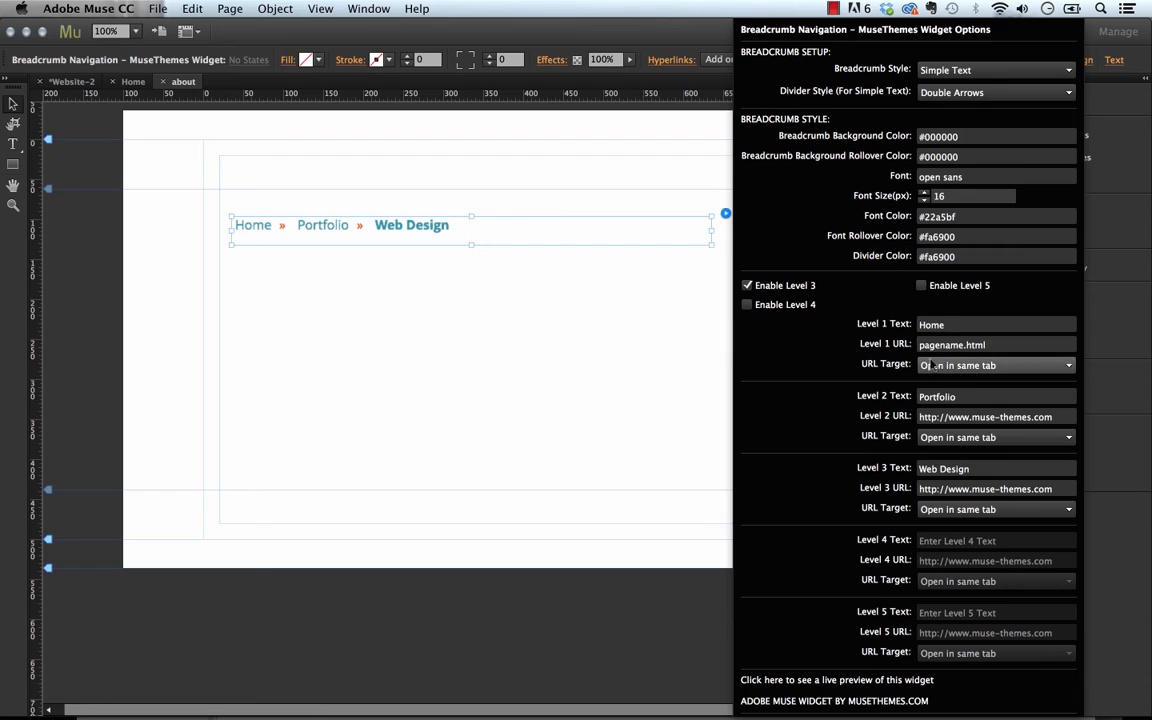
{"action": "left_click", "coordinate": [993, 345]}
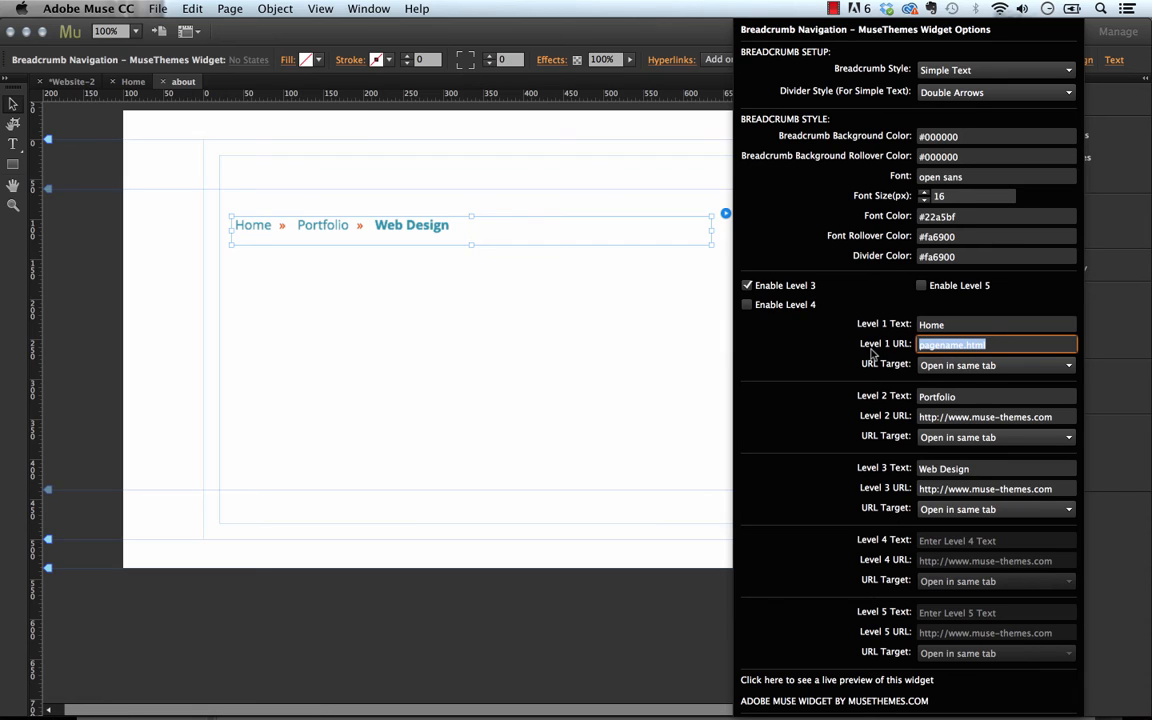
{"action": "type", "text": "portfolio"}
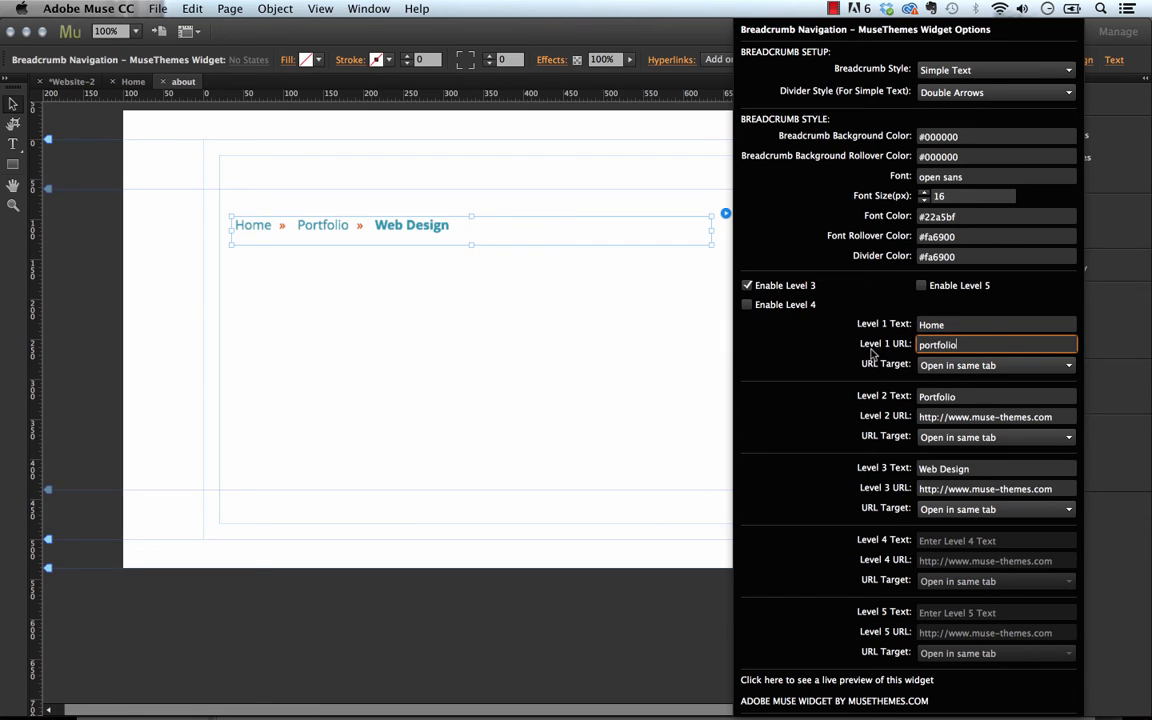
{"action": "key", "text": "Return"}
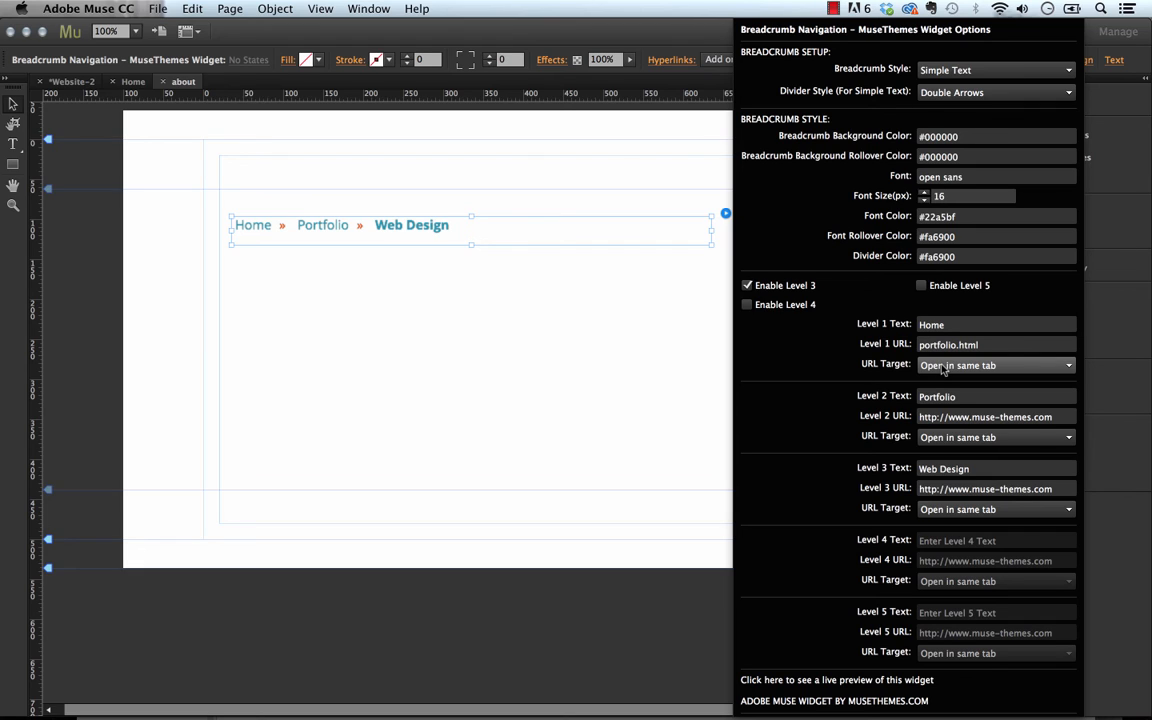
Step: Switch the Level 1 URL target to Open in new tab and back to Open in same tab
{"action": "left_click", "coordinate": [943, 367]}
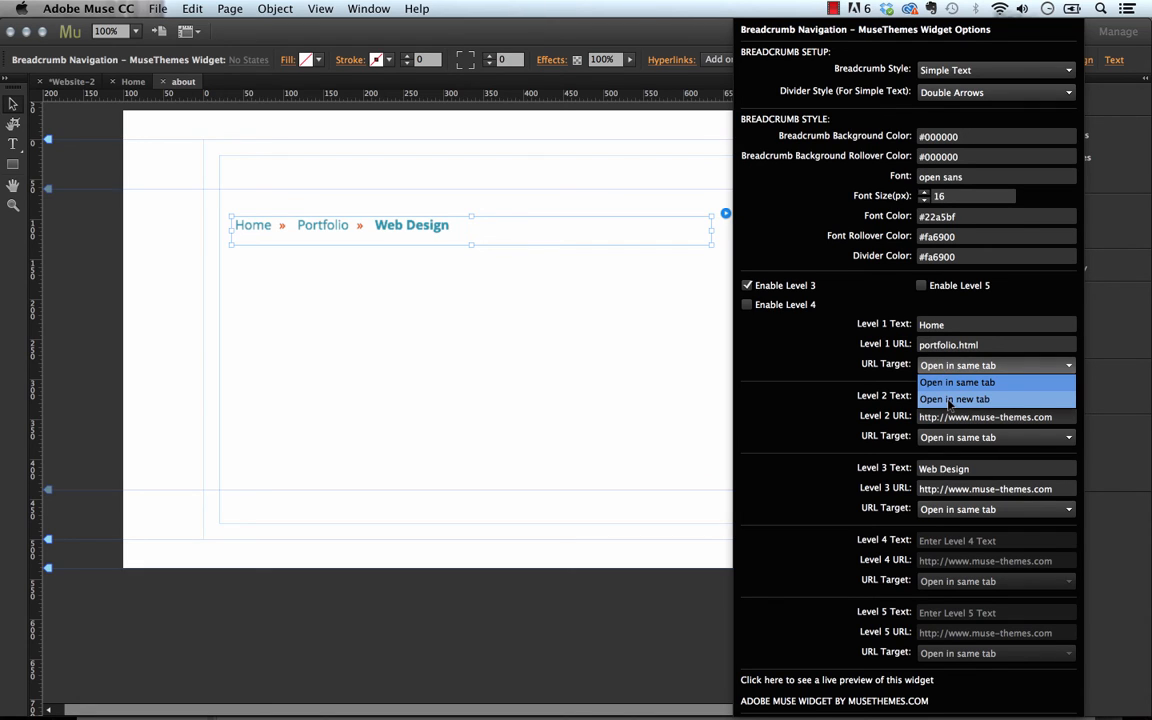
{"action": "left_click", "coordinate": [950, 400]}
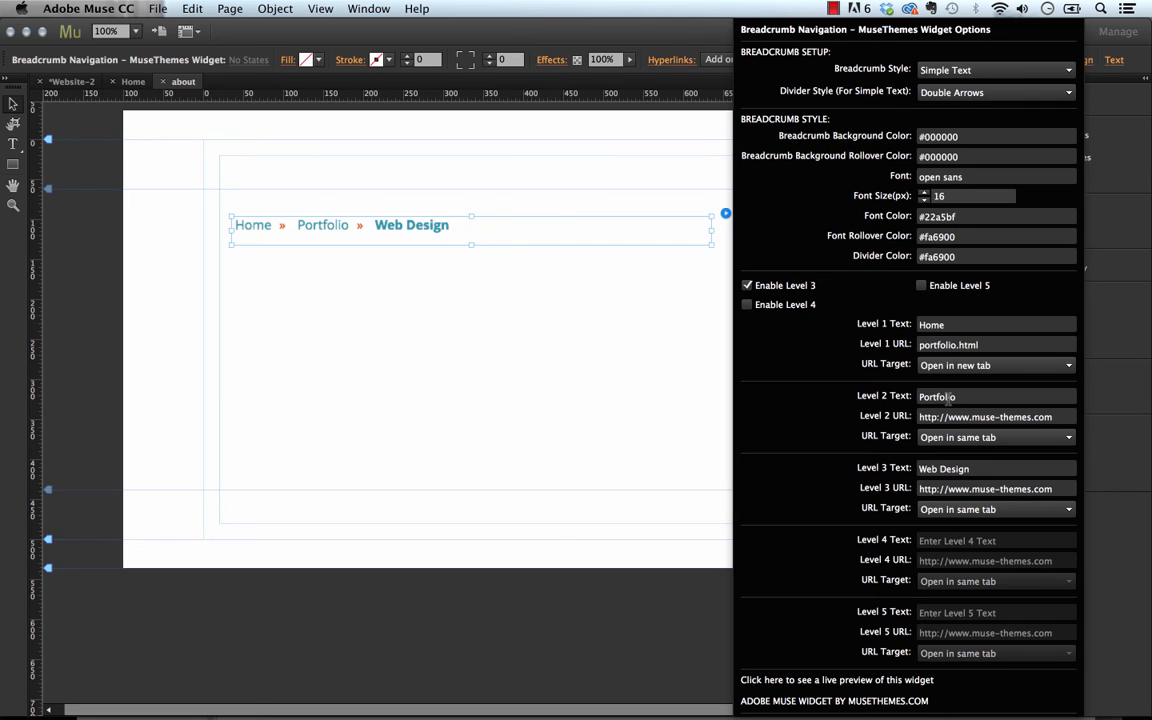
{"action": "left_click", "coordinate": [953, 366]}
{"action": "left_click", "coordinate": [953, 385]}
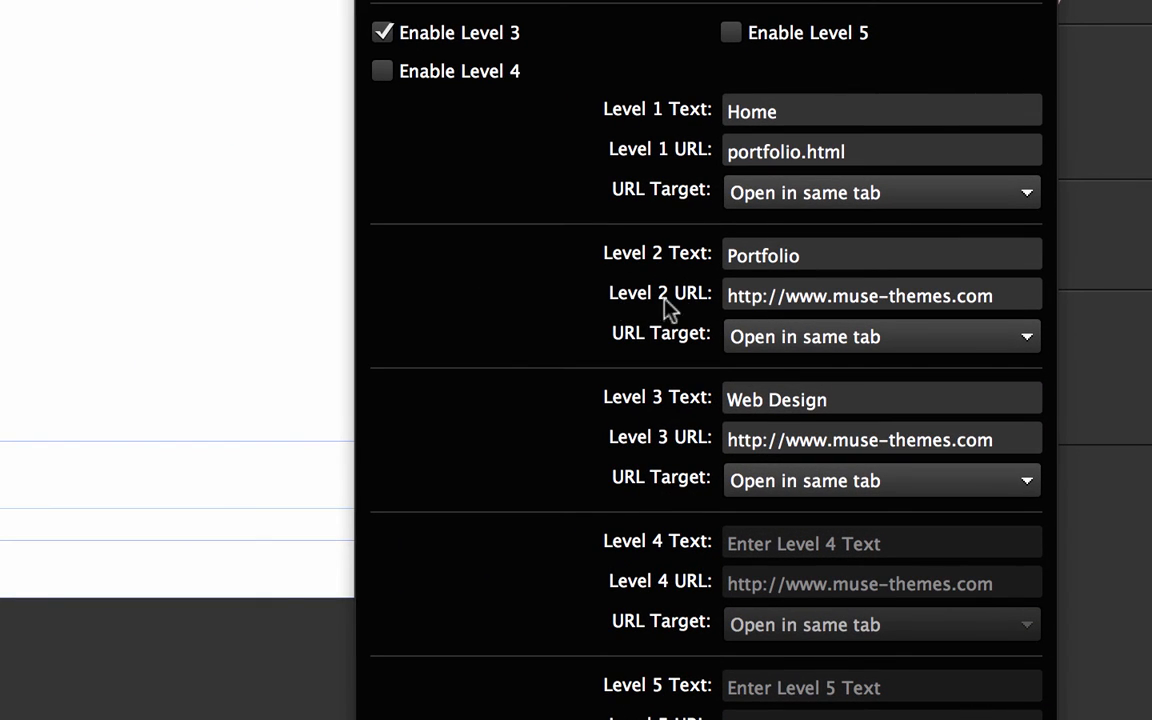
Step: Set the Level 2 URL target to Open in new tab and copy the Level 1 address portfolio.html into the Level 2 URL
{"action": "left_click", "coordinate": [856, 340]}
{"action": "left_click", "coordinate": [840, 406]}
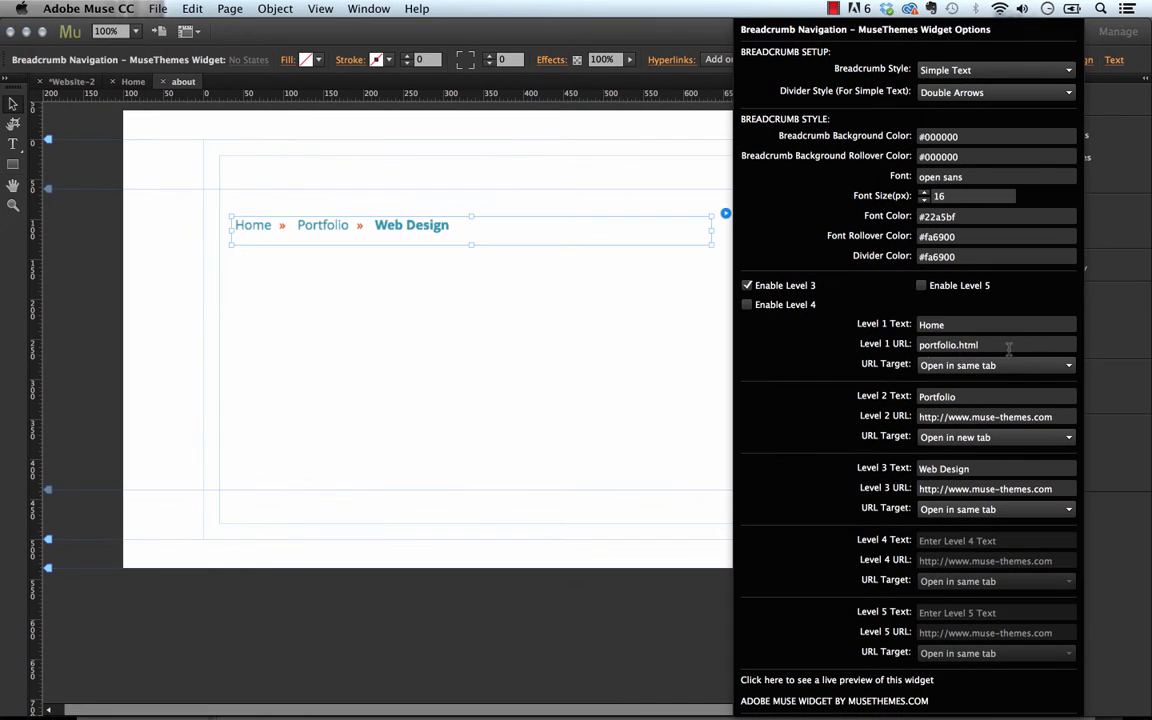
{"action": "left_click", "coordinate": [1009, 345]}
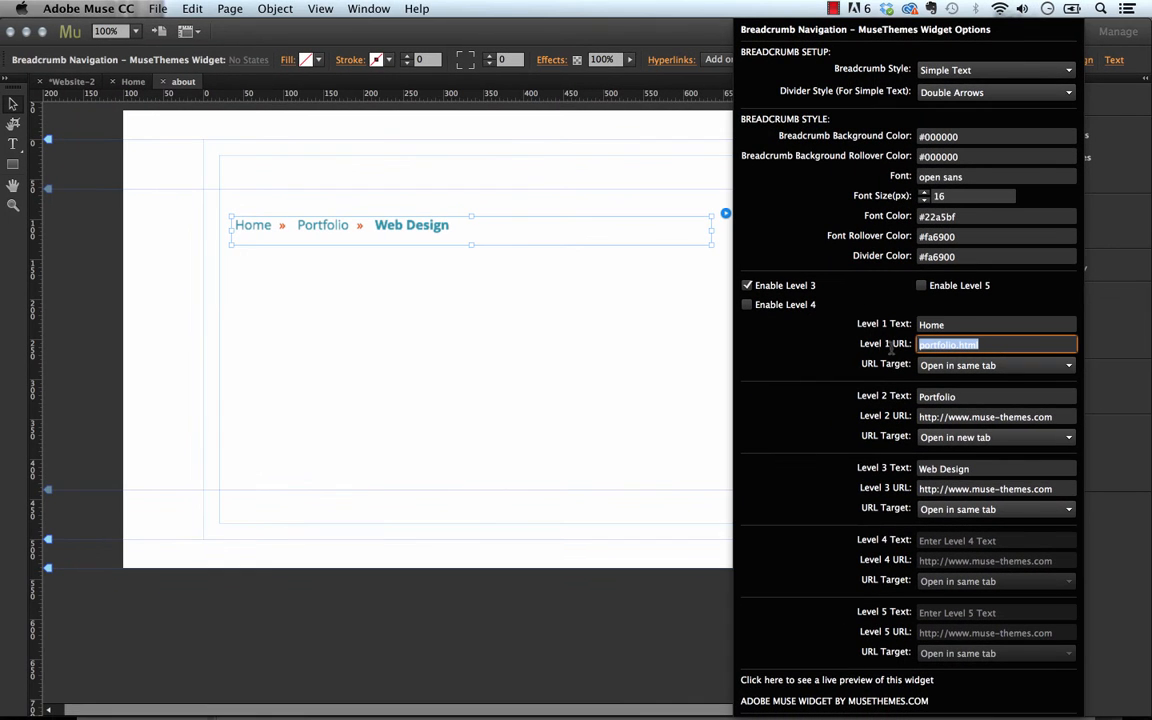
{"action": "key", "text": "super+c"}
{"action": "left_click_drag", "start_coordinate": [1060, 417], "coordinate": [895, 418]}
{"action": "key", "text": "super+v"}
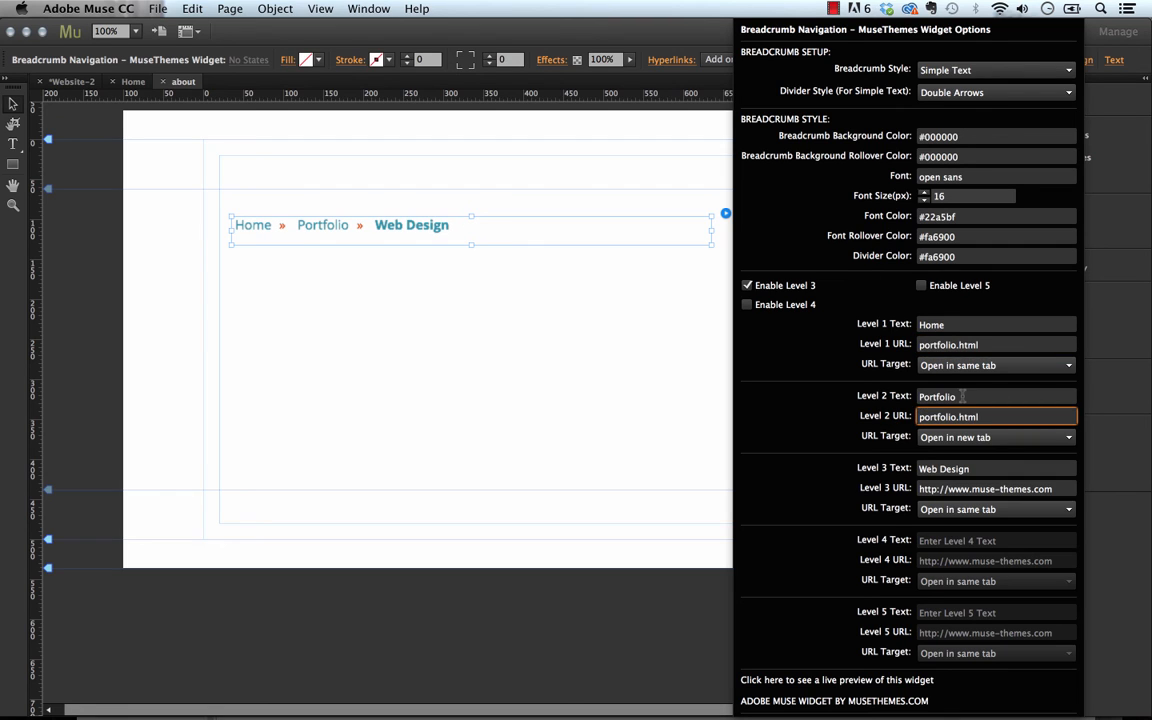
{"action": "key", "text": "Return"}
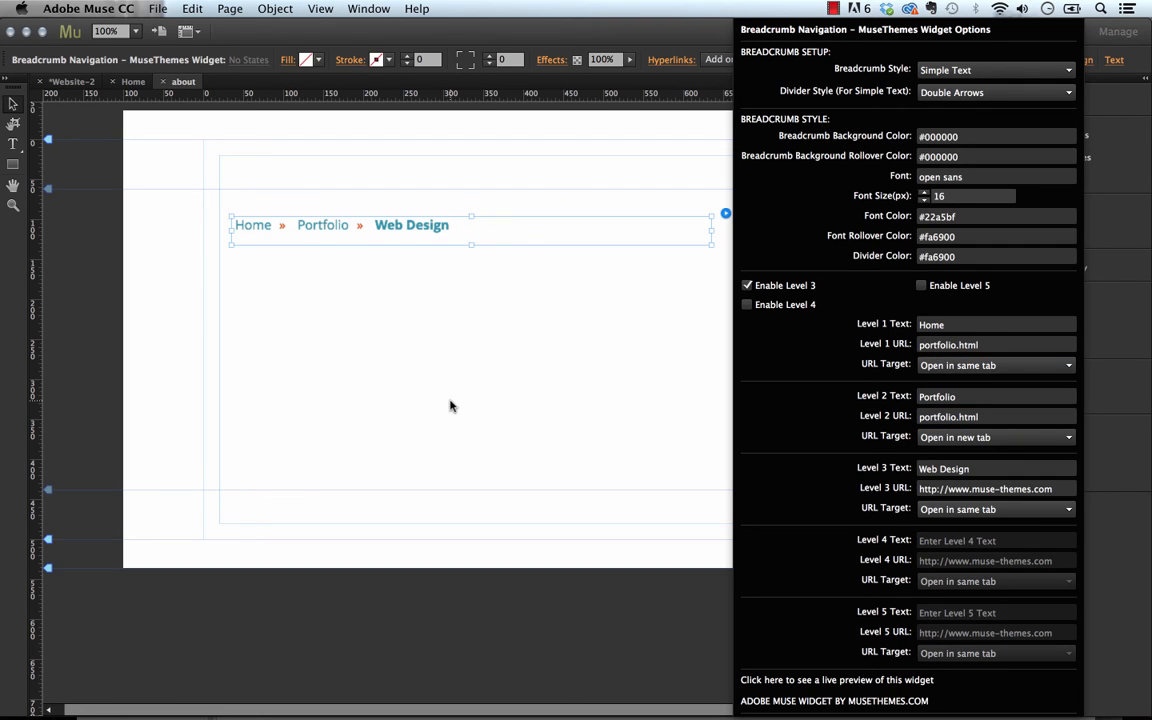
{"action": "left_click", "coordinate": [413, 355]}
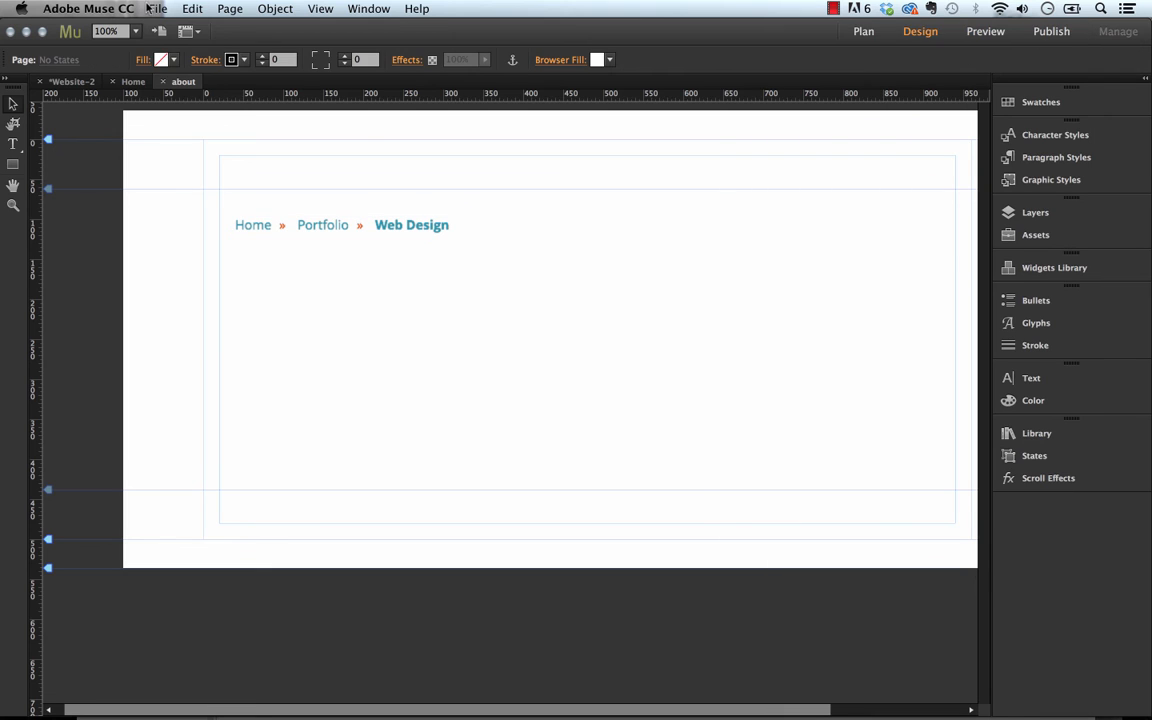
Step: Preview the whole site in the browser, look at its Home page and switch back to Adobe Muse
{"action": "left_click", "coordinate": [145, 8]}
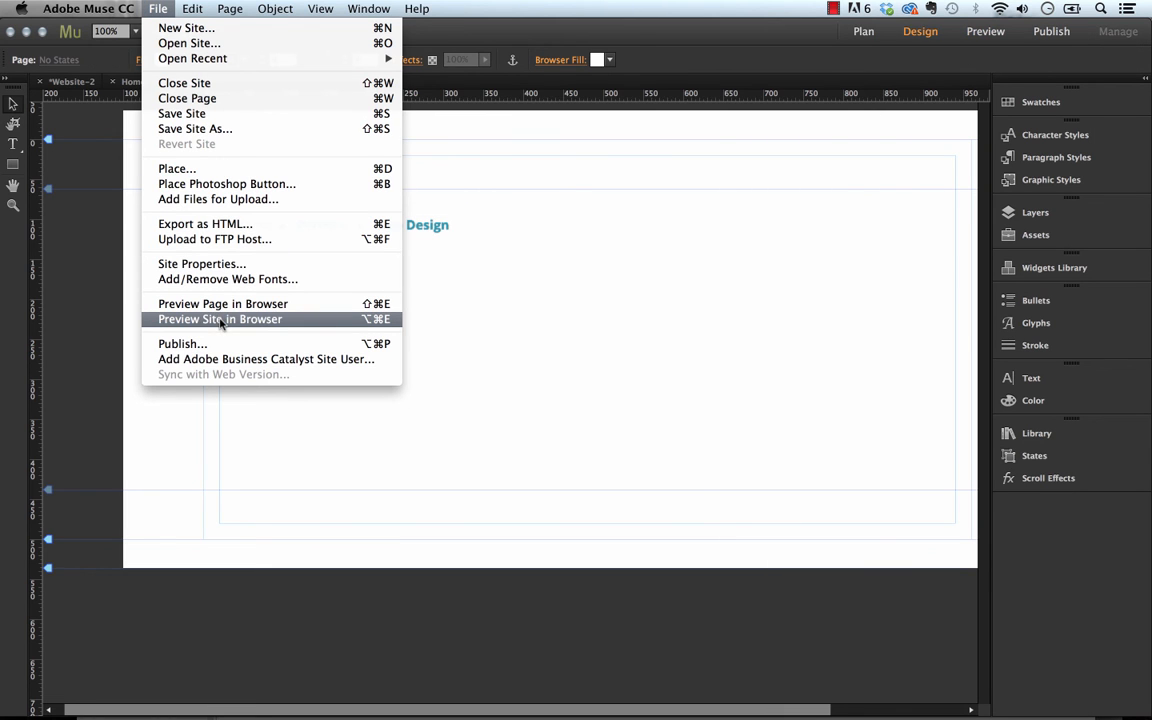
{"action": "left_click", "coordinate": [221, 321]}
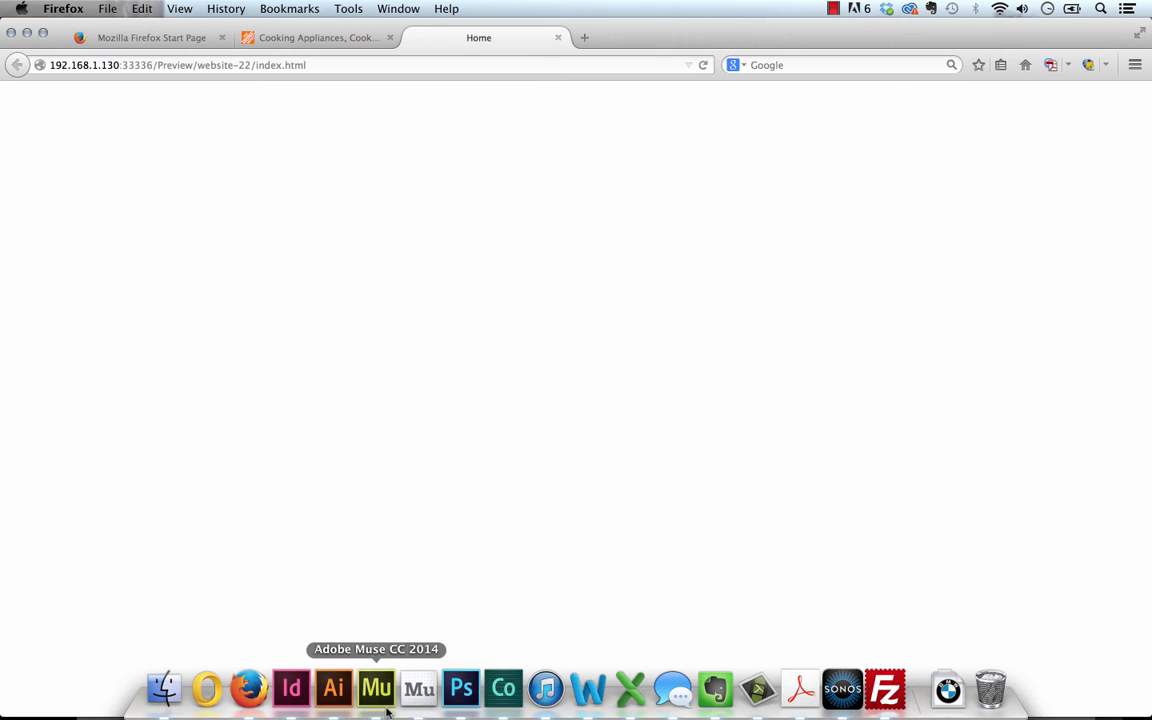
{"action": "left_click", "coordinate": [384, 702]}
Step: Move the breadcrumb widget from the about page to the Home page, placing it against the left margin near the page top
{"action": "left_click", "coordinate": [376, 228]}
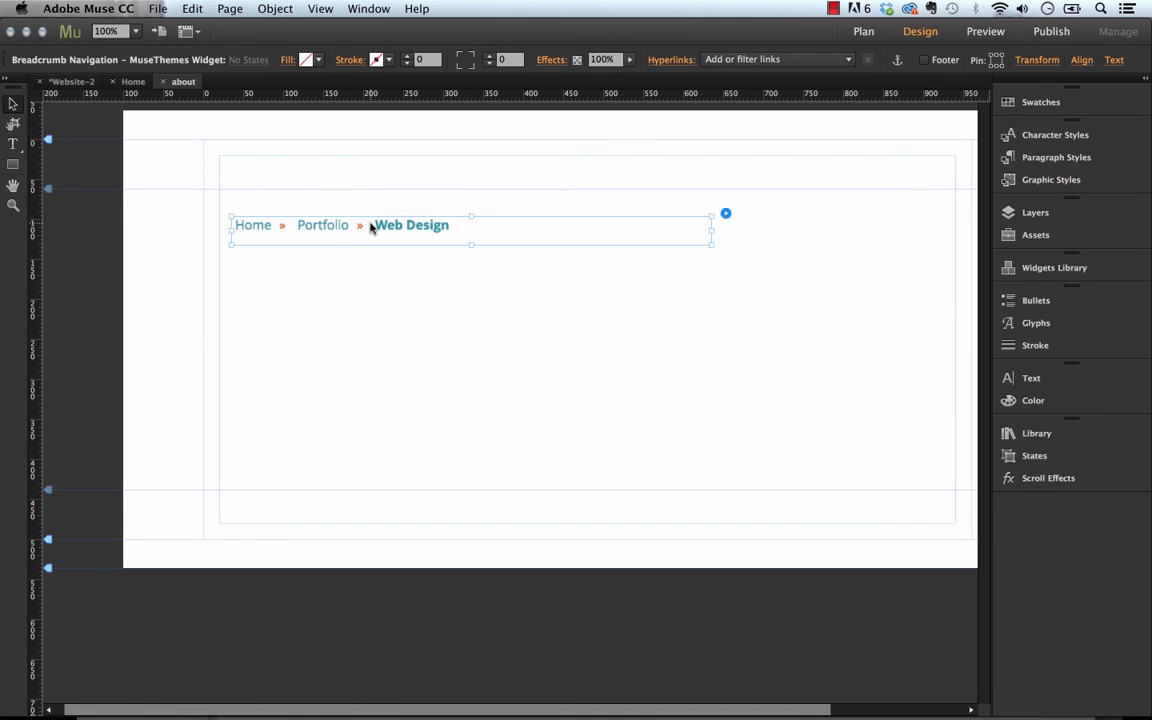
{"action": "key", "text": "Delete"}
{"action": "left_click", "coordinate": [133, 81]}
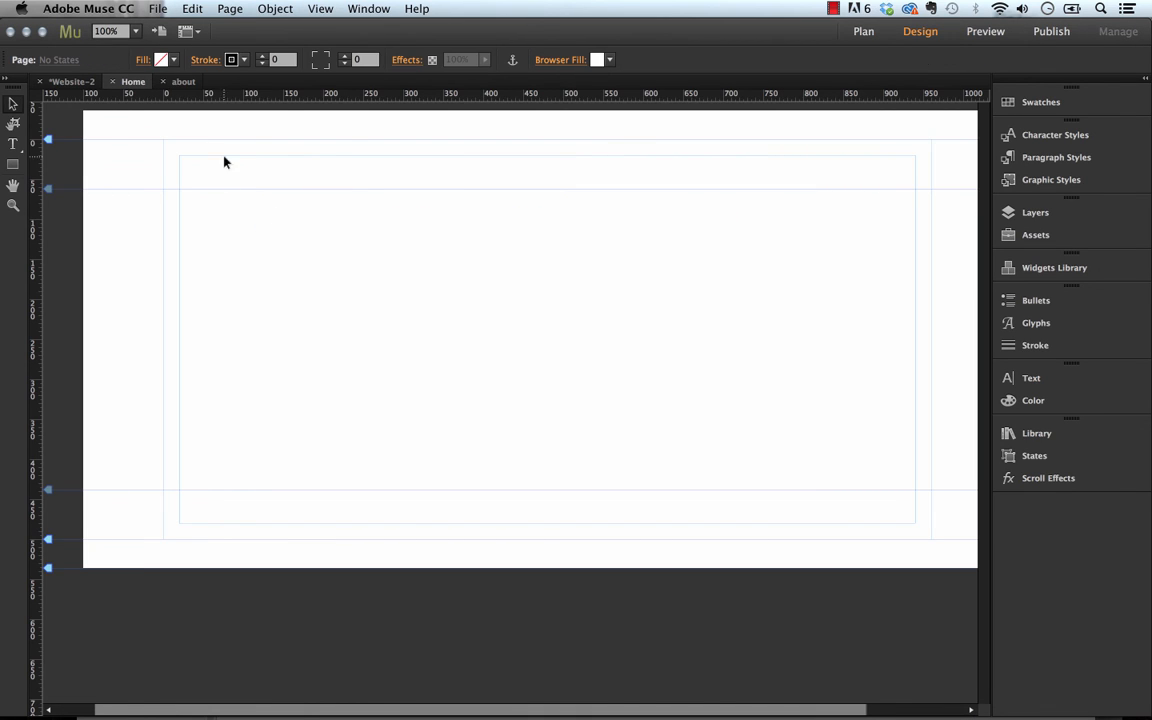
{"action": "key", "text": "super+v"}
{"action": "left_click_drag", "start_coordinate": [417, 409], "coordinate": [318, 210]}
{"action": "key", "text": "Escape"}
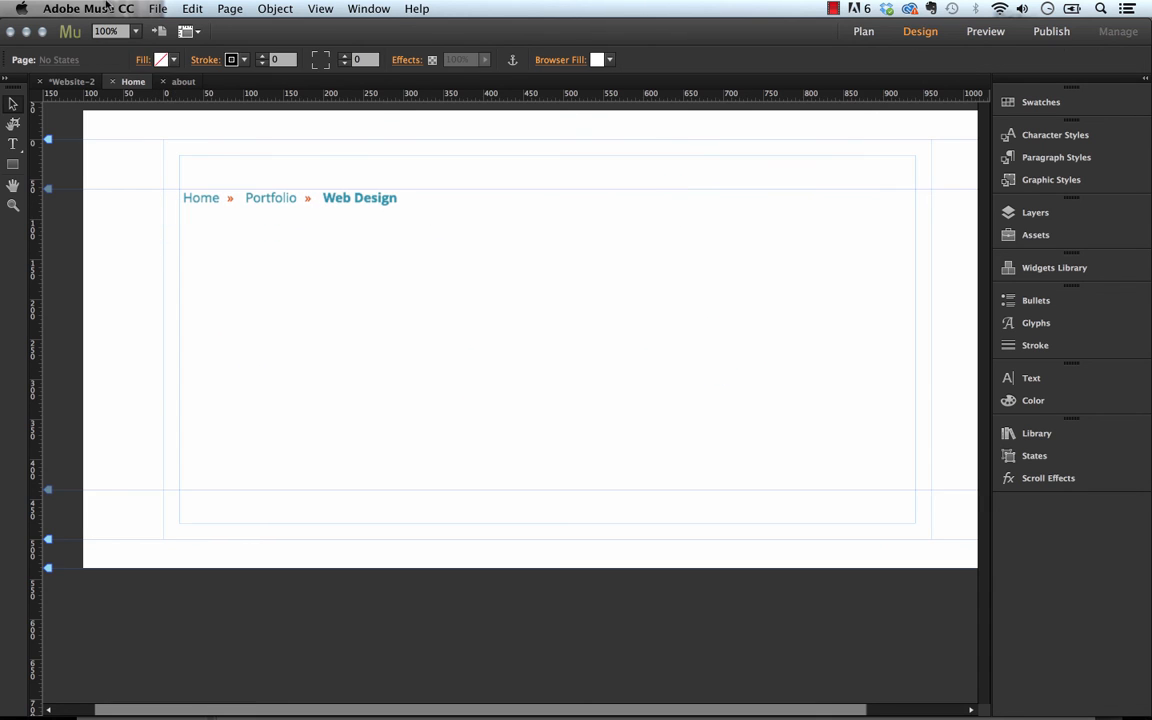
Step: Preview the site in the browser, test the breadcrumb's Portfolio link, check the opened page's address and return to the Home page
{"action": "left_click", "coordinate": [160, 10]}
{"action": "left_click", "coordinate": [220, 319]}
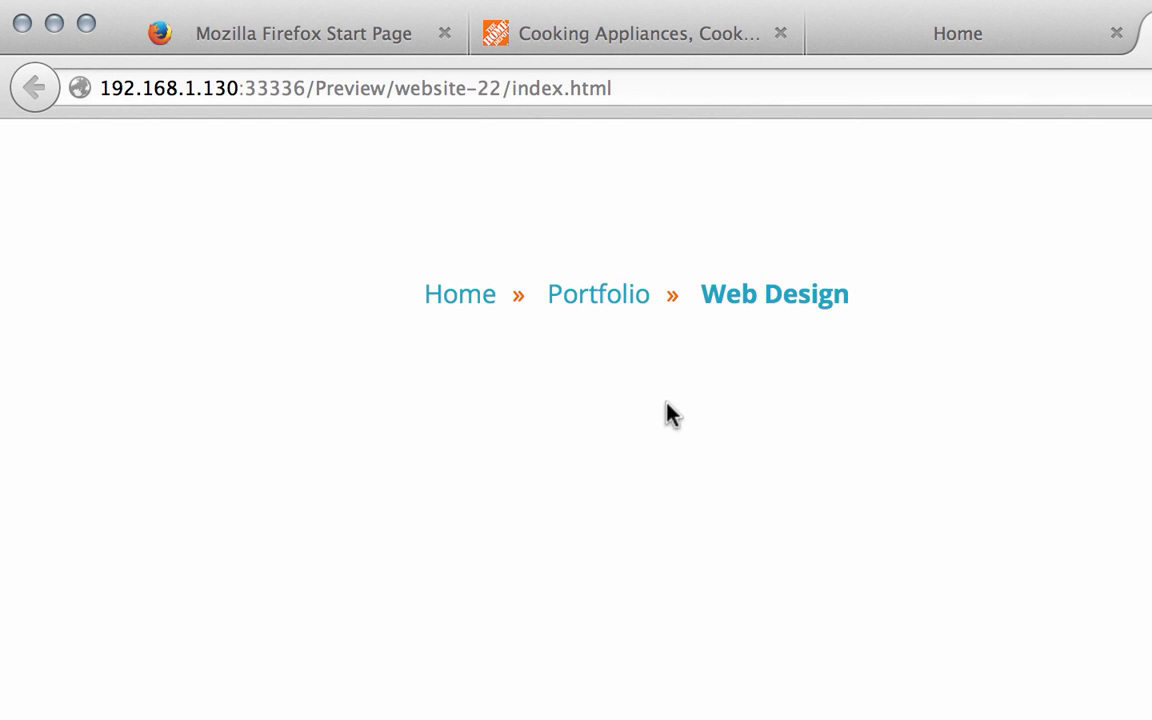
{"action": "left_click", "coordinate": [612, 306]}
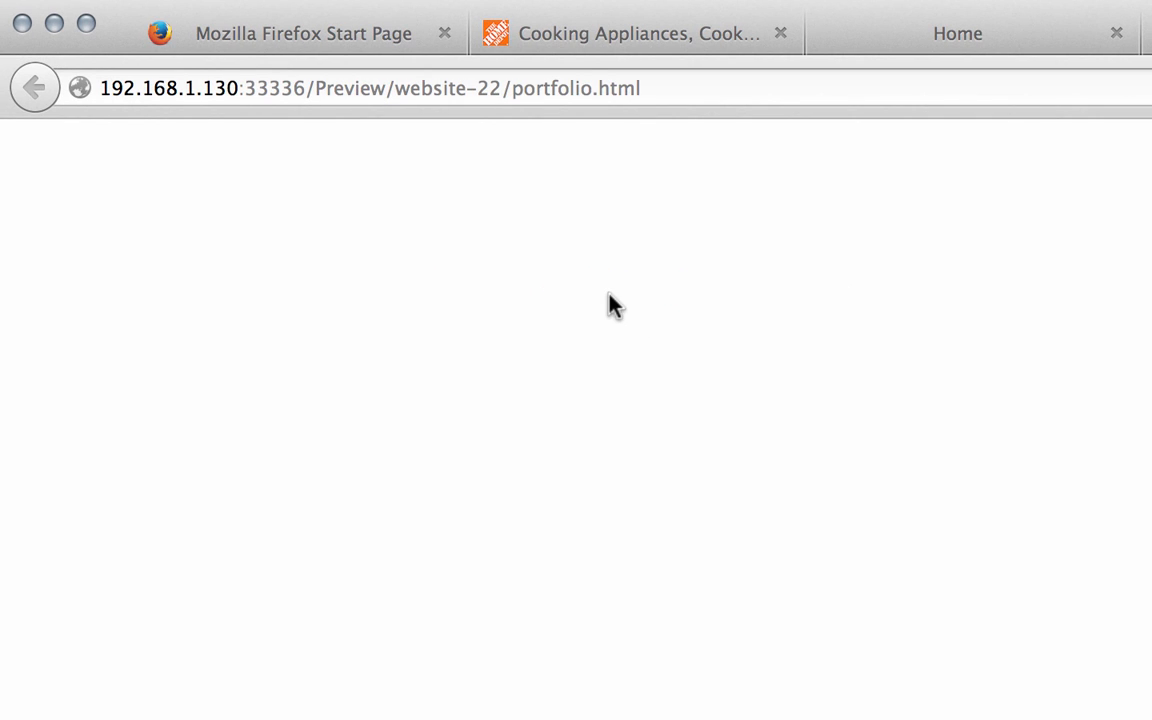
{"action": "left_click", "coordinate": [522, 86]}
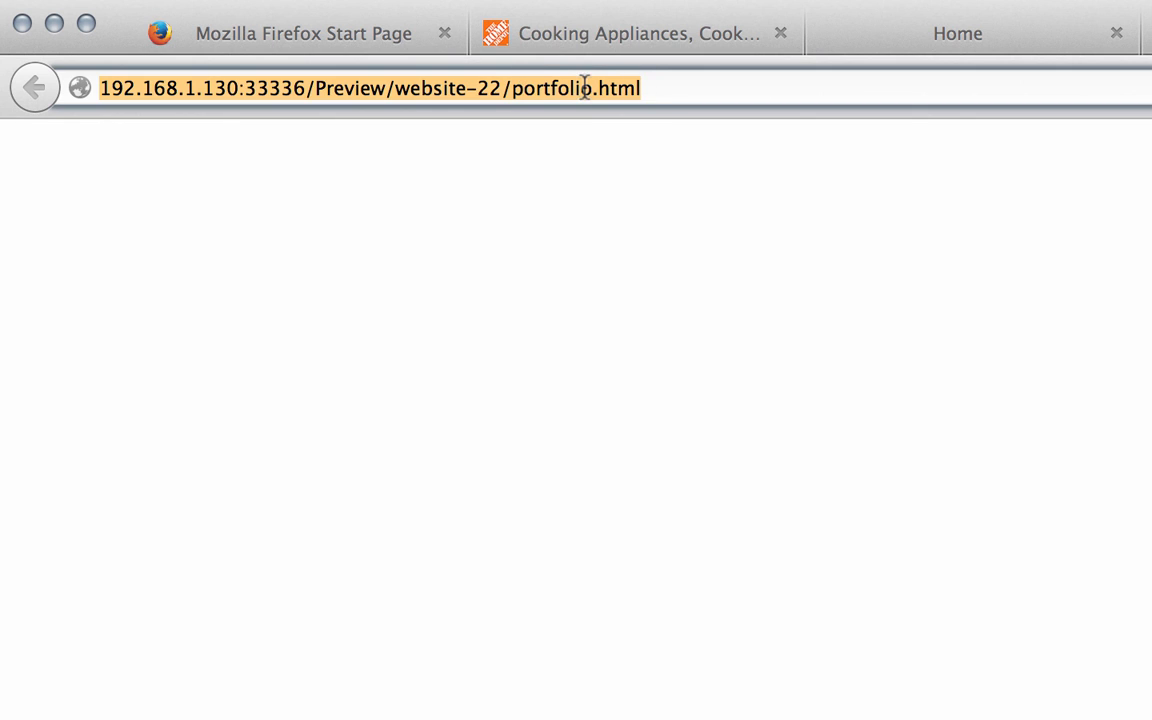
{"action": "left_click", "coordinate": [481, 180]}
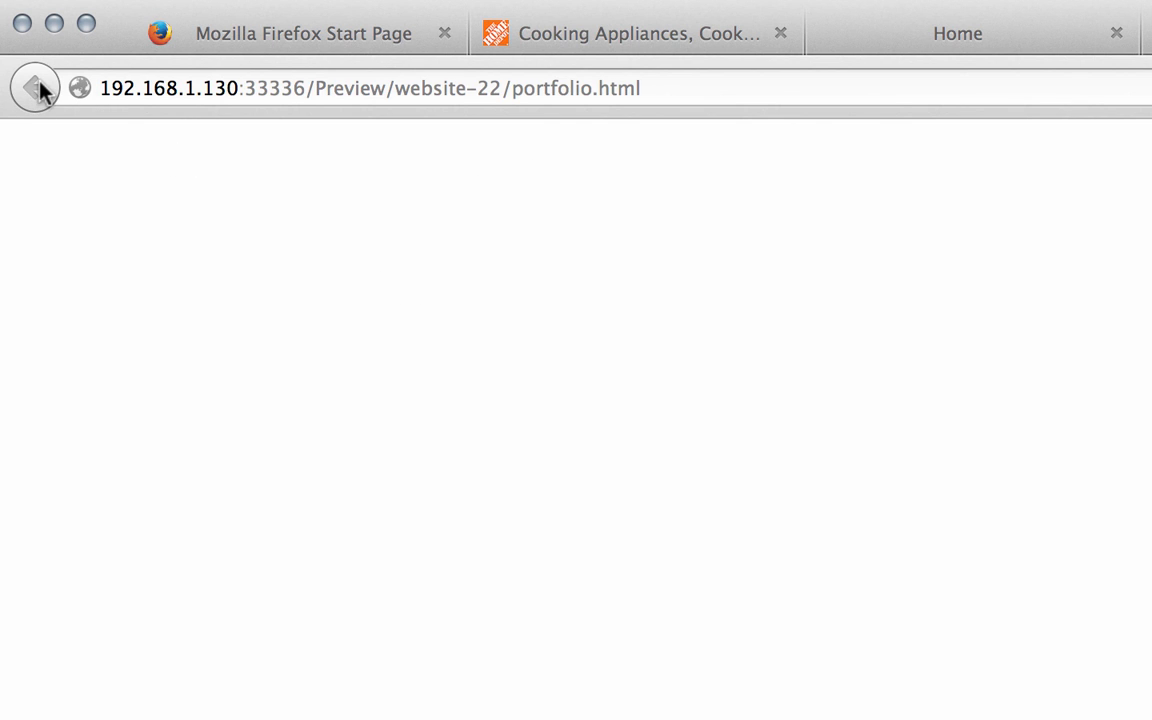
{"action": "left_click", "coordinate": [964, 39]}
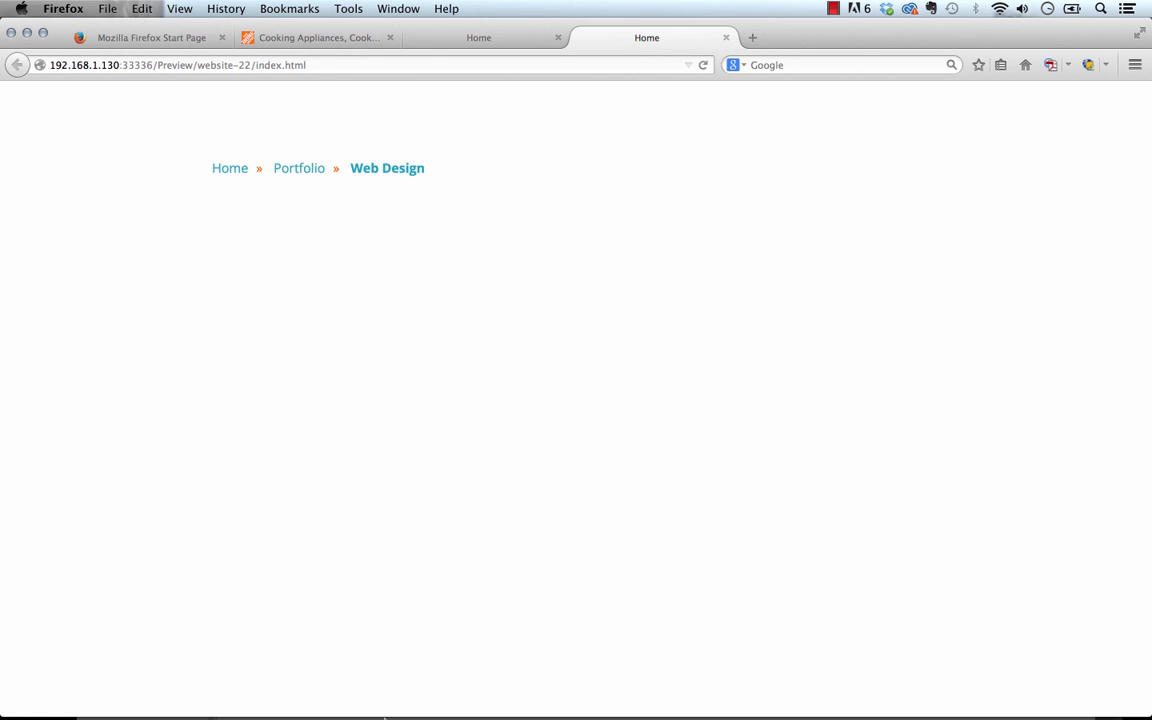
Step: Switch back to Adobe Muse and open the options of the breadcrumb widget on the Home page
{"action": "left_click", "coordinate": [378, 700]}
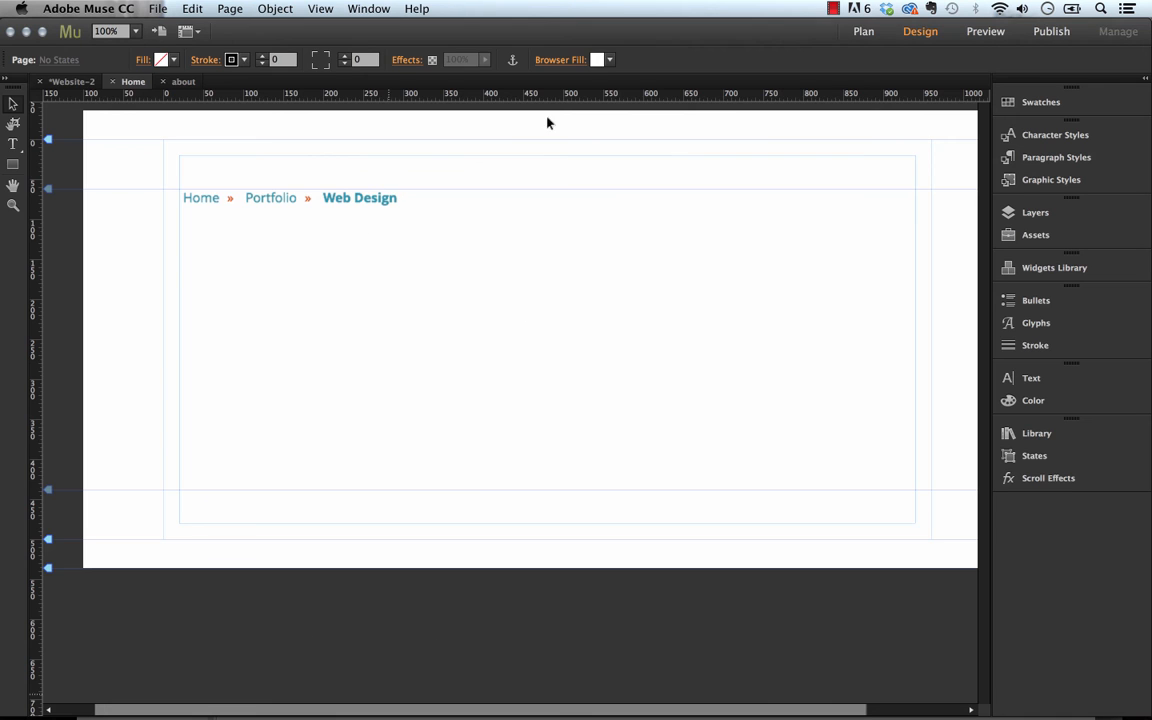
{"action": "left_click", "coordinate": [403, 212]}
{"action": "left_click", "coordinate": [673, 188]}
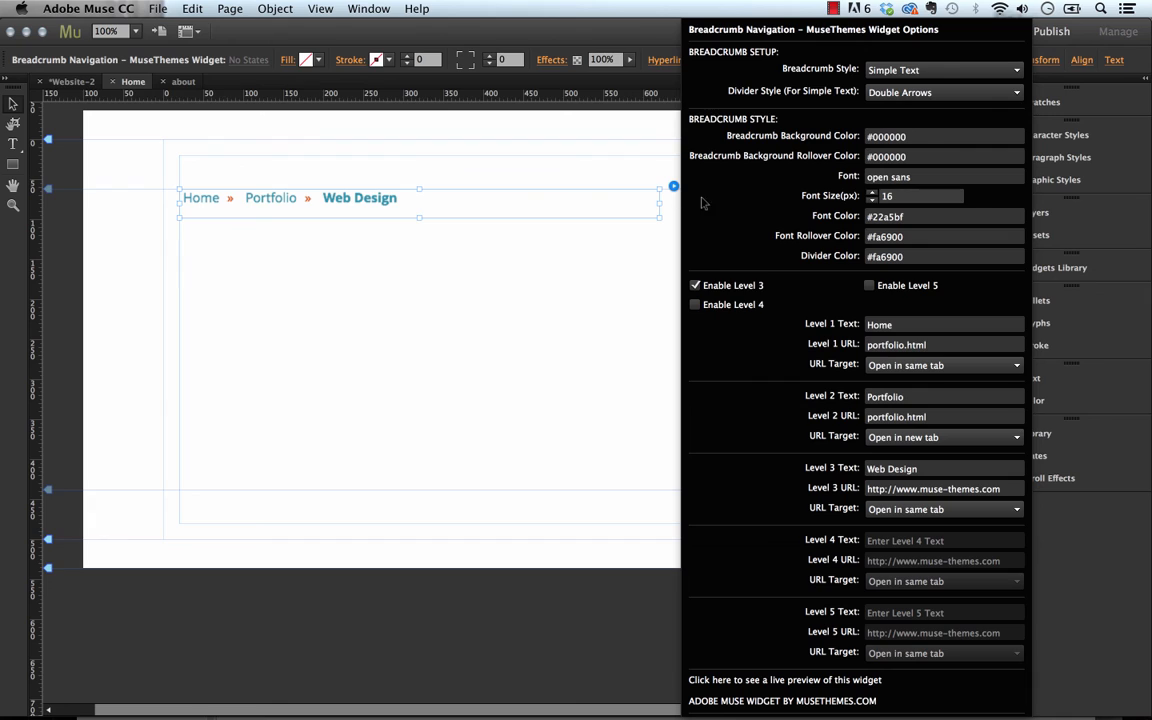